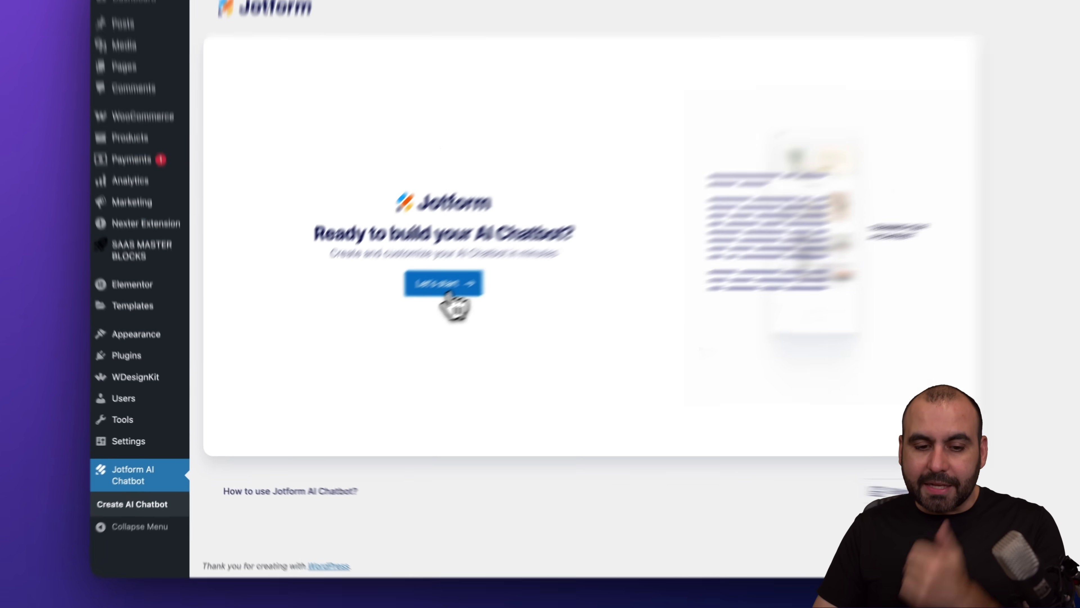
Step: Start the AI chatbot setup and check the list of existing AI agents before returning to describing a new agent
click(772, 0)
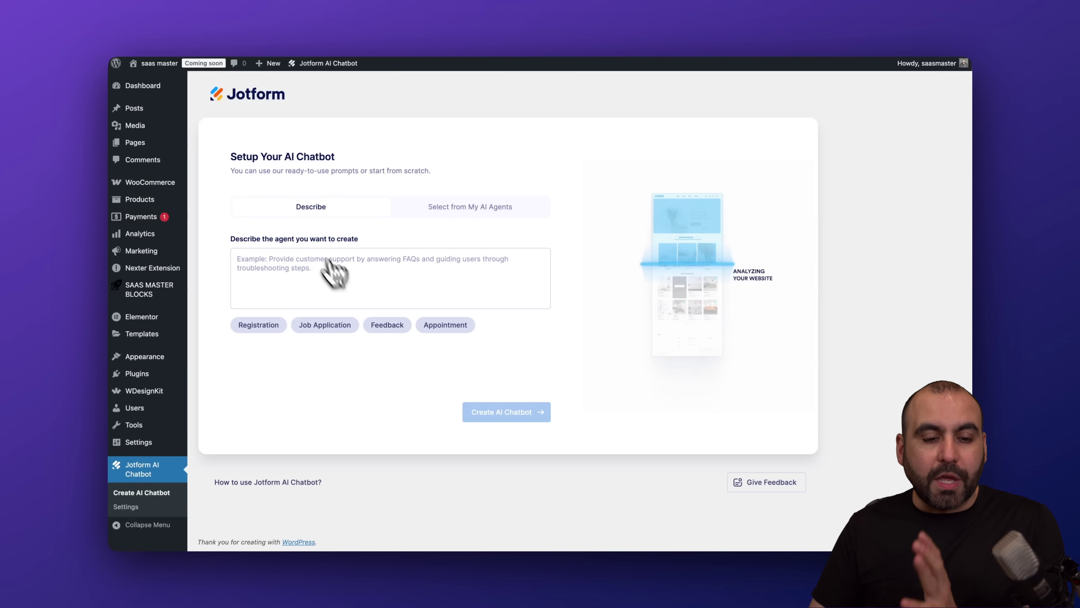
click(311, 266)
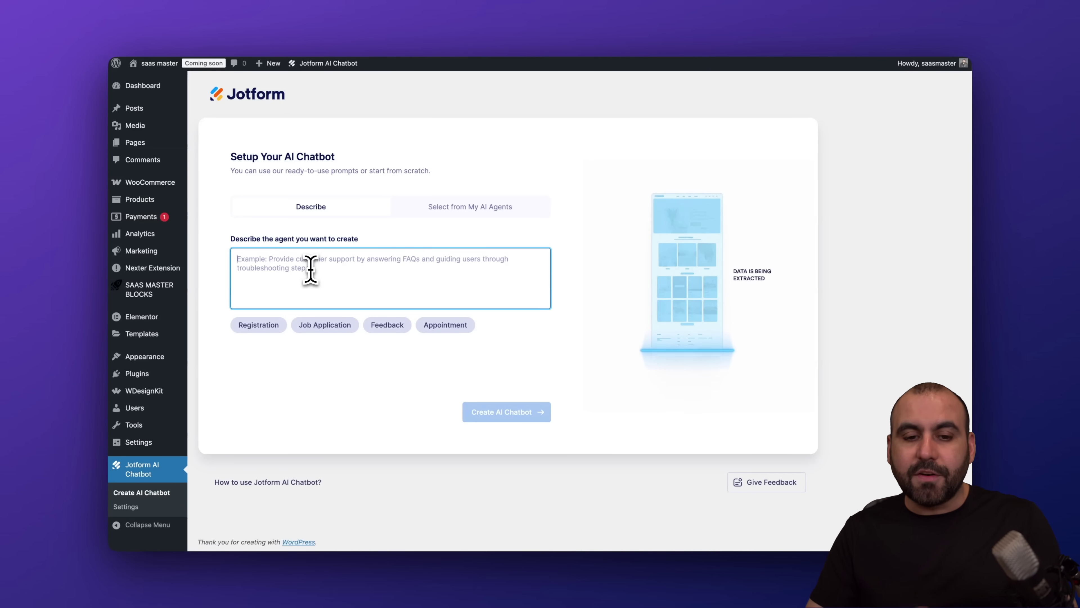
click(493, 209)
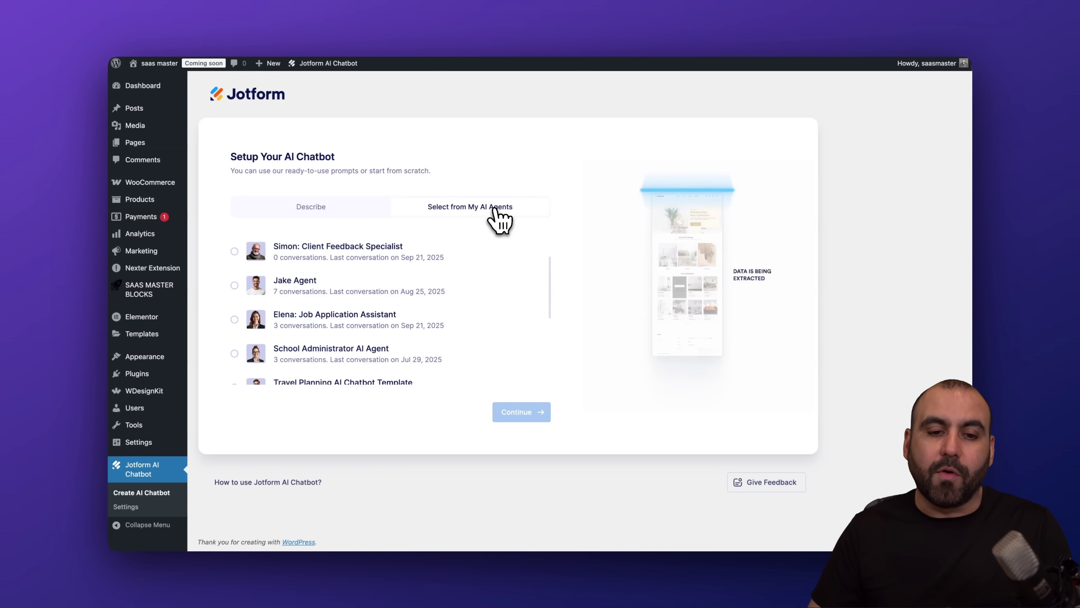
click(347, 211)
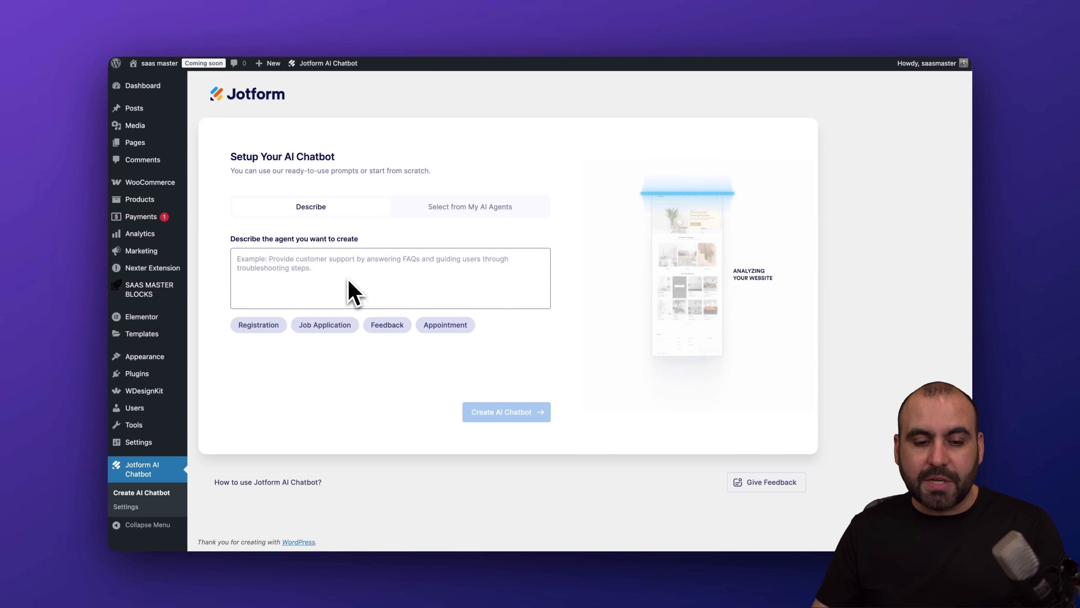
Step: Fill the agent description with the ready-made Registration prompt and create the AI chatbot from it
click(258, 328)
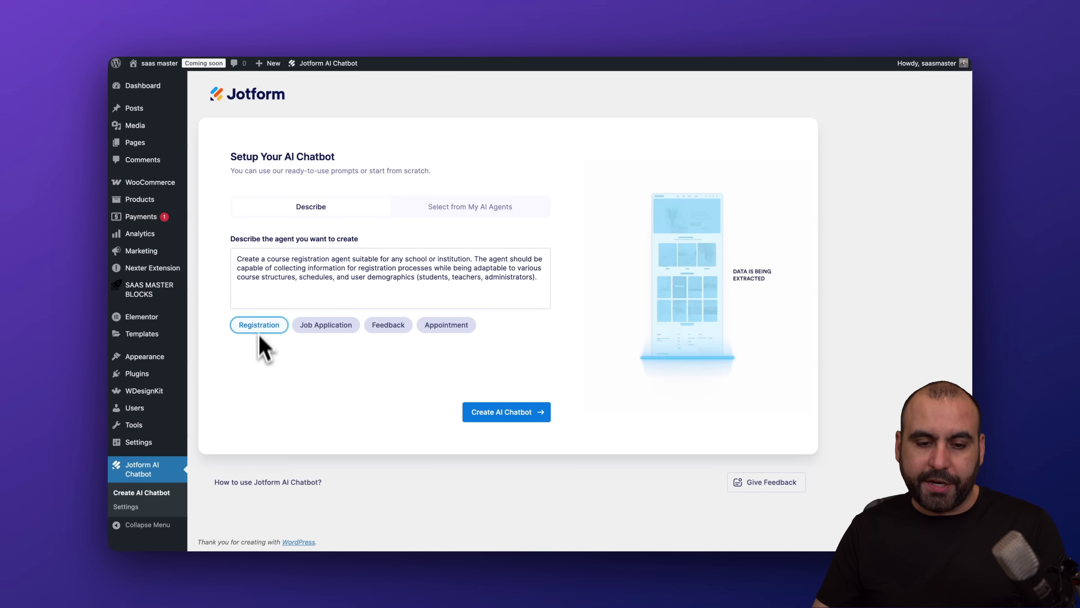
click(248, 258)
drag(241, 264, 535, 278)
click(533, 278)
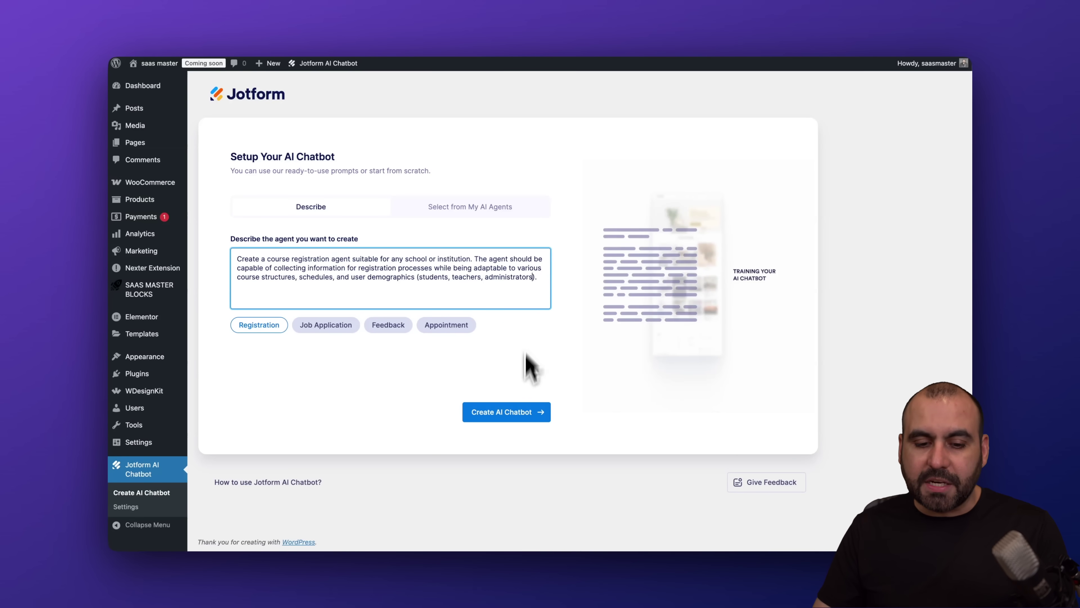
click(519, 412)
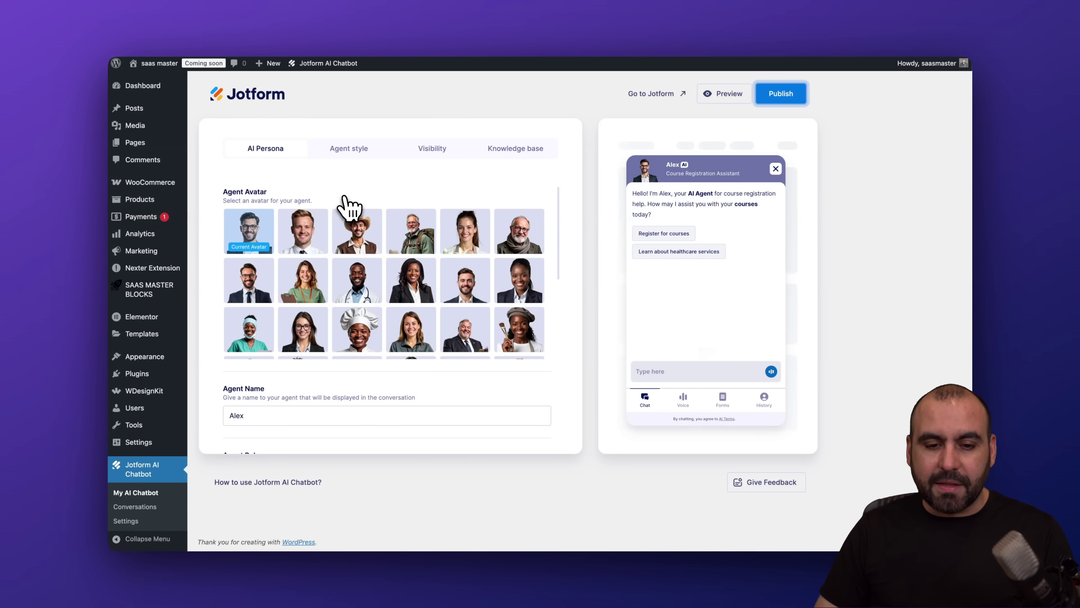
Step: Give the agent the avatar of the long-haired woman in green and set the agent name to Stephany
click(310, 284)
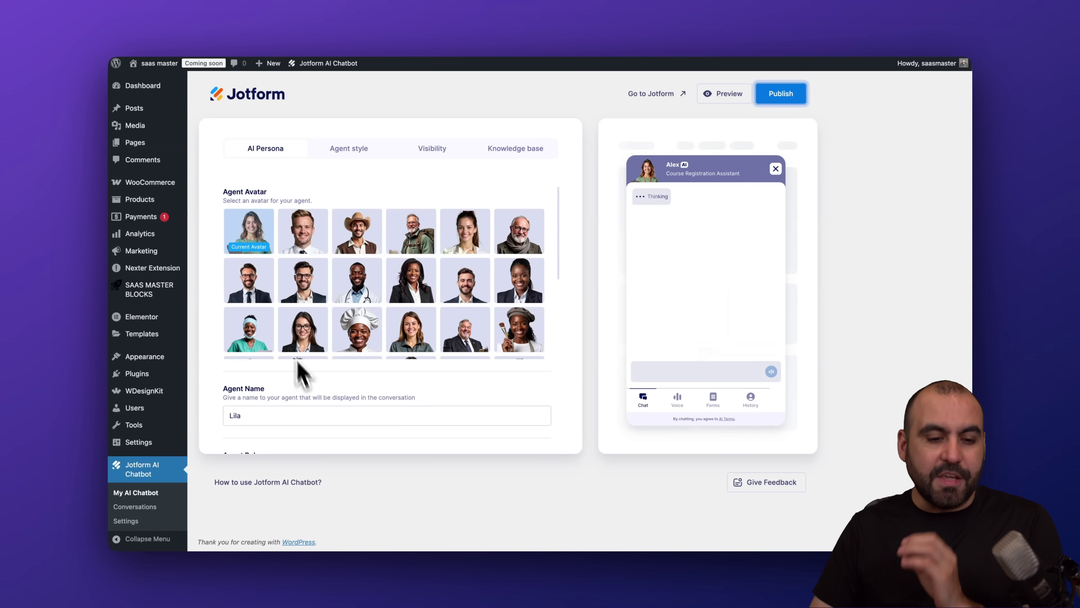
scroll(307, 375, down, 4)
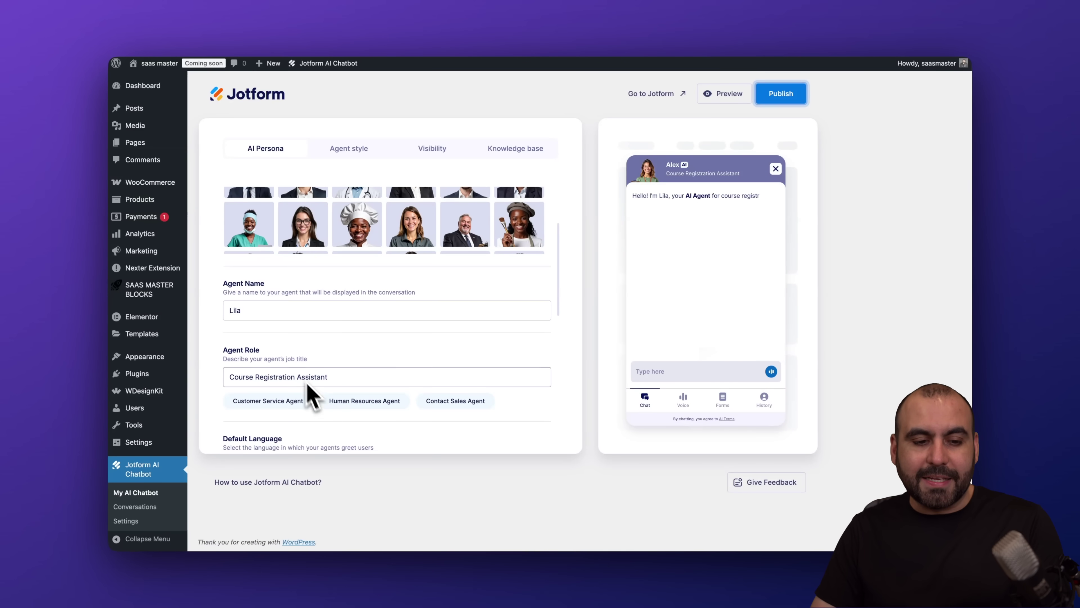
double_click(257, 313)
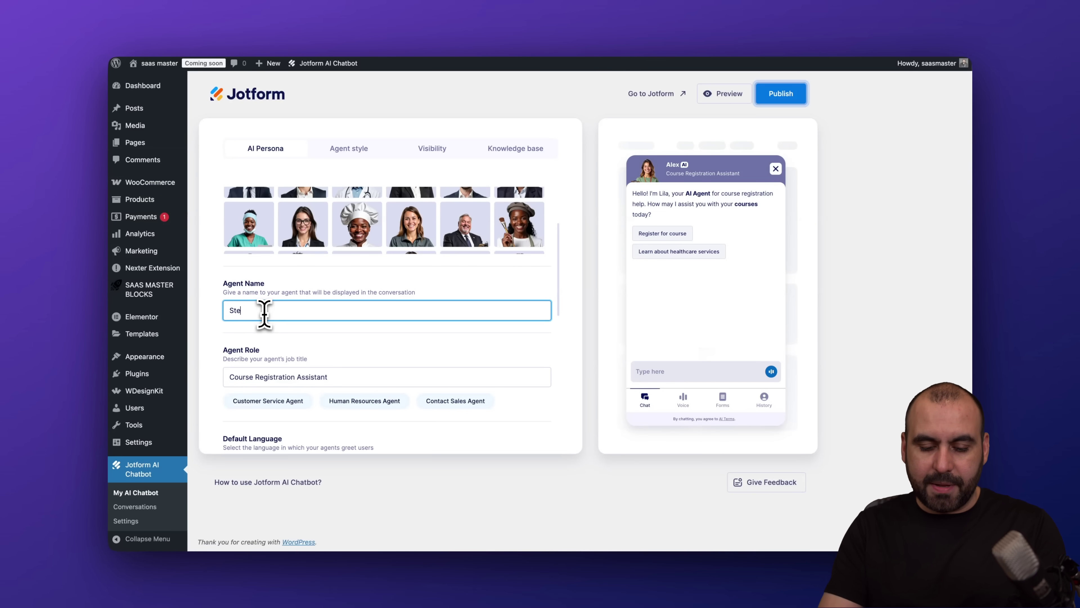
click(308, 345)
Step: Review the agent role, default language and tone of voice settings, keeping English and Friendly
scroll(355, 353, down, 3)
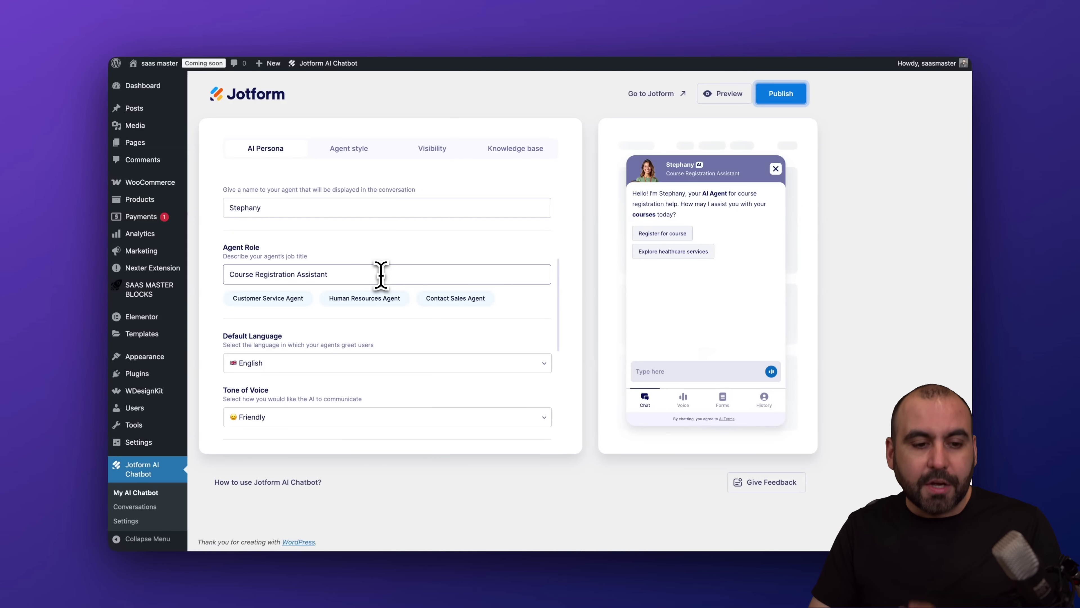
click(353, 275)
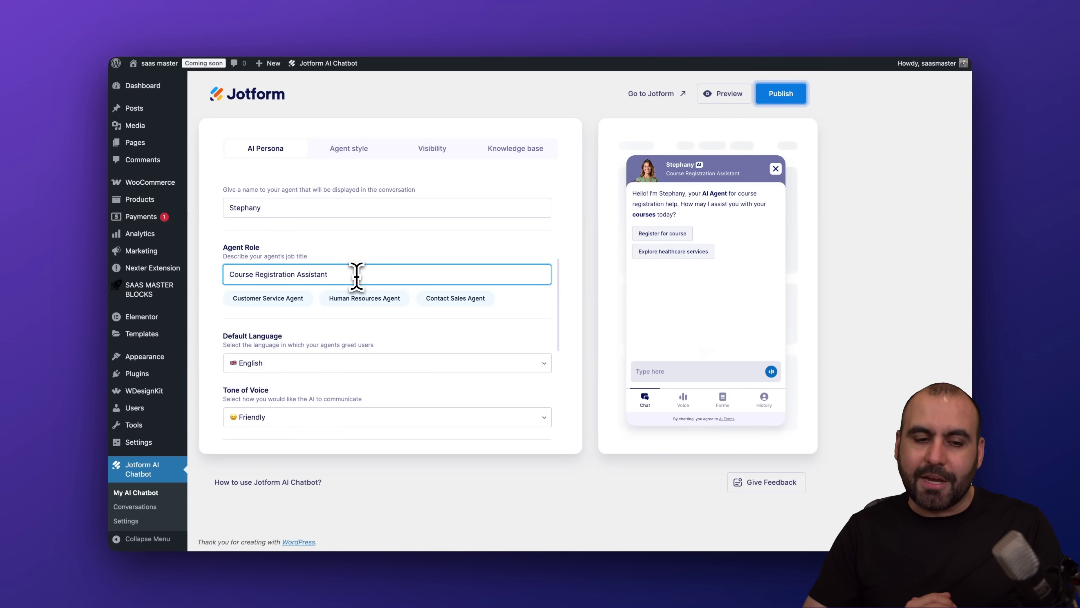
scroll(357, 276, down, 5)
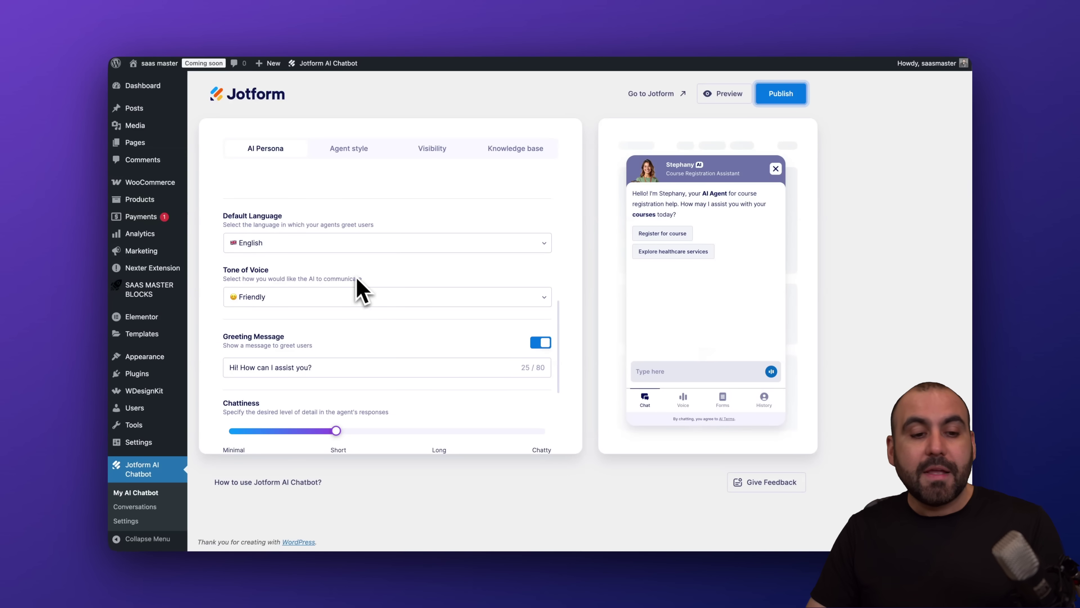
click(354, 245)
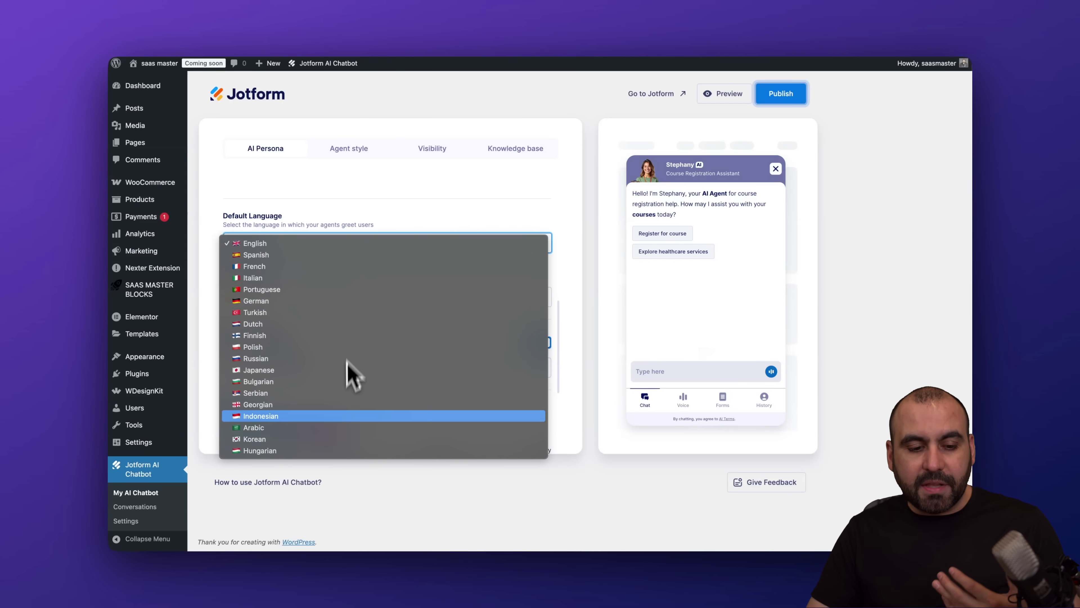
click(210, 232)
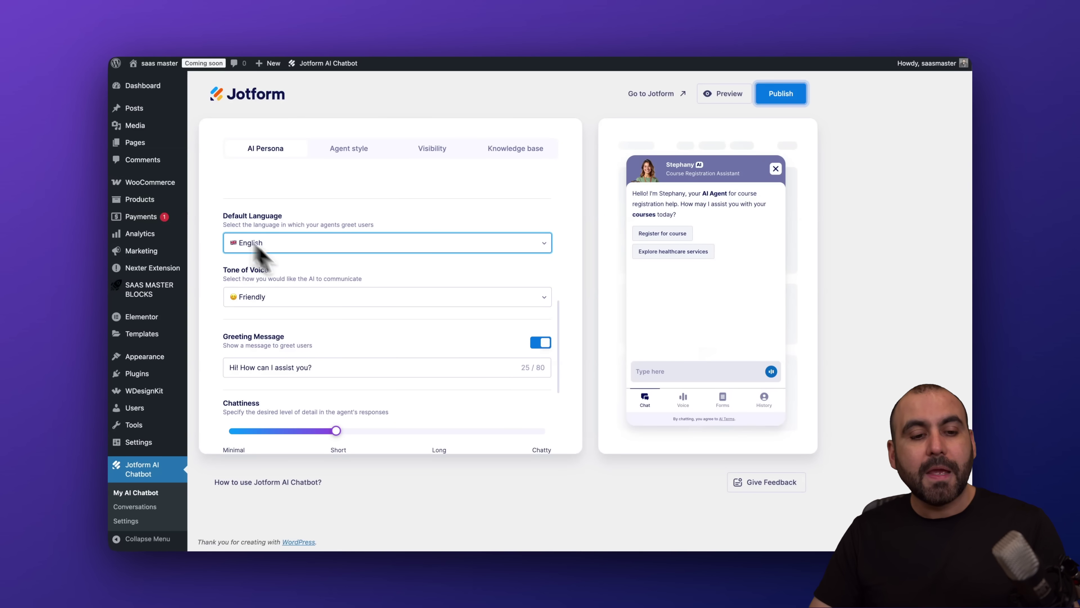
click(328, 298)
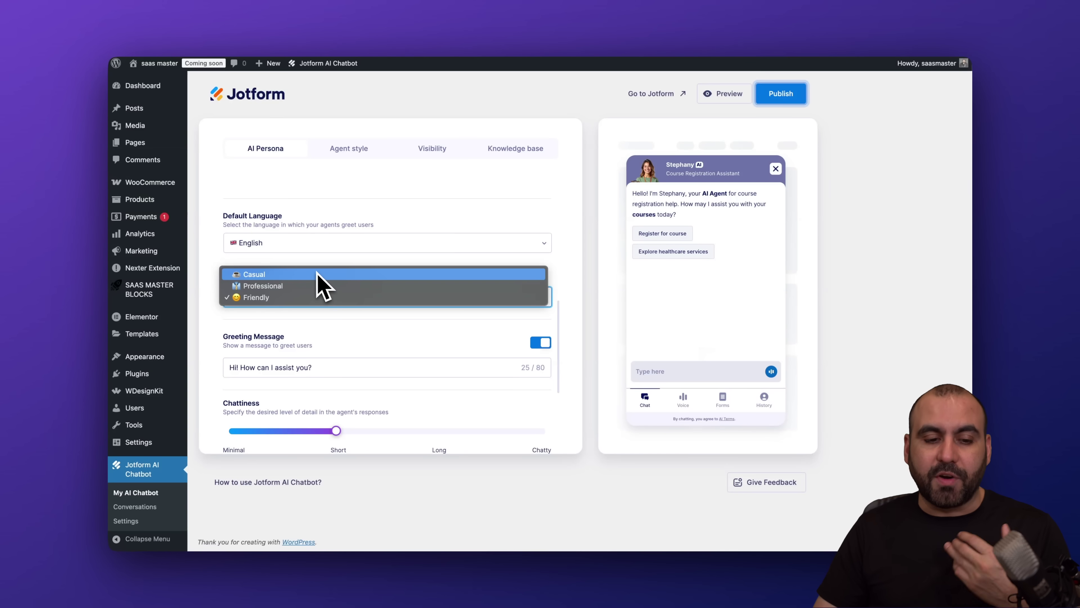
click(301, 301)
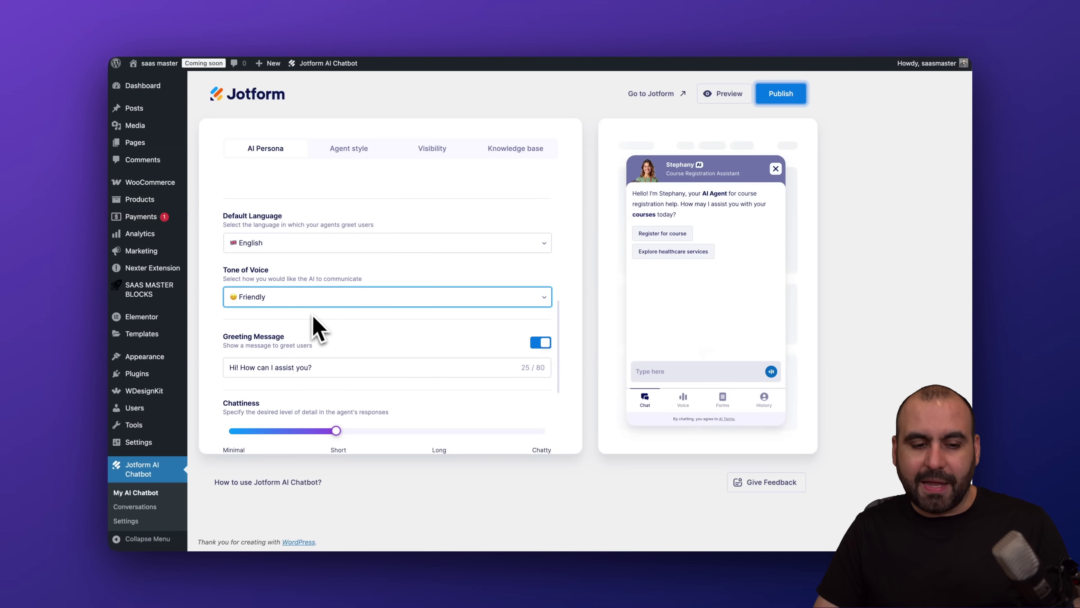
Step: Examine the greeting message text, and switch the greeting off and back on
scroll(316, 318, down, 1)
scroll(317, 320, down, 2)
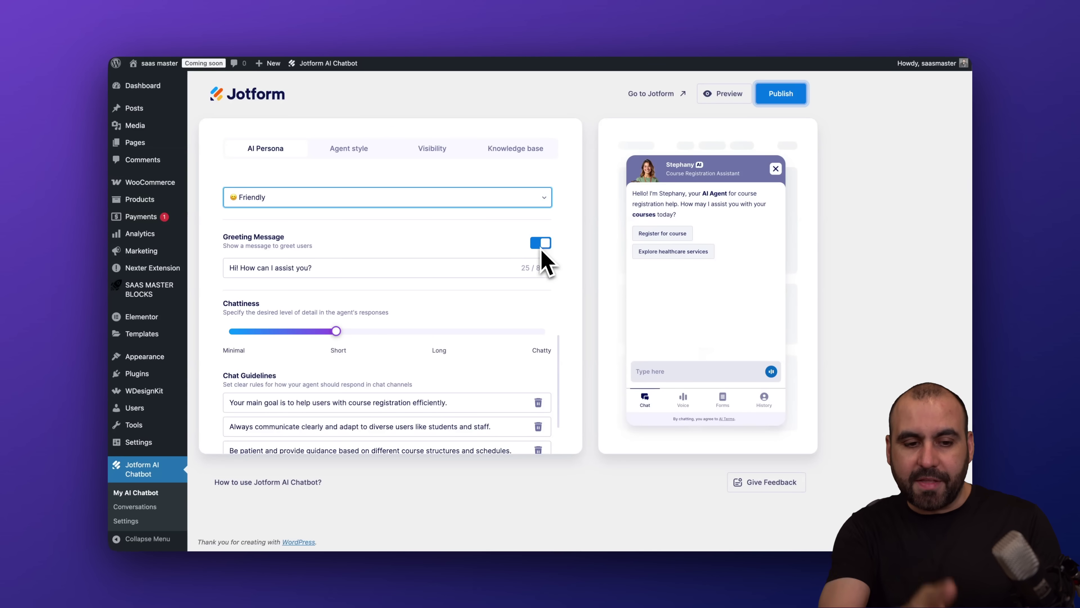
drag(228, 267, 353, 268)
click(352, 269)
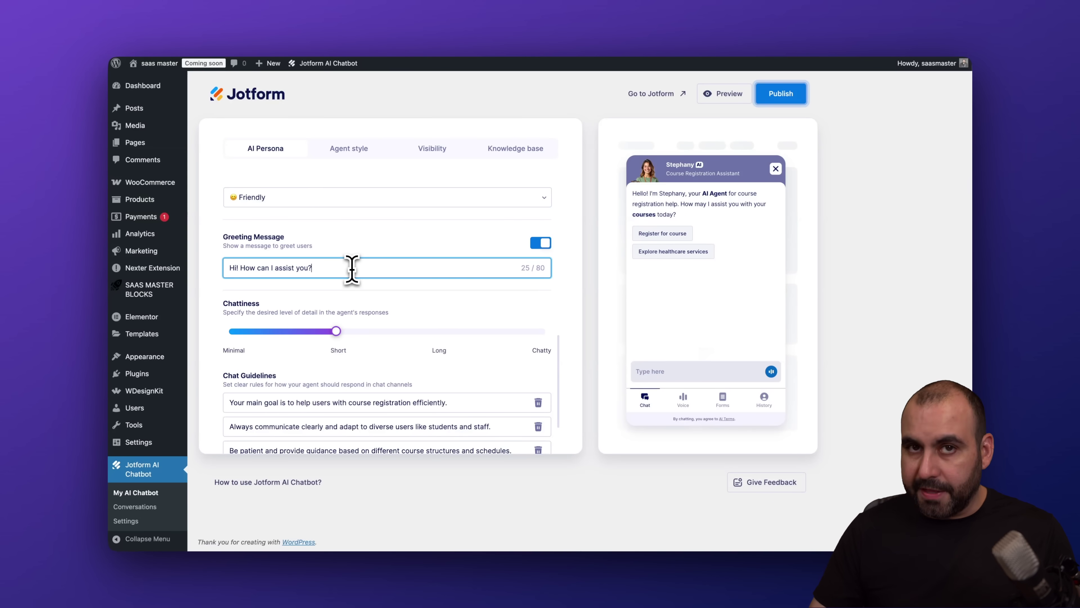
click(552, 244)
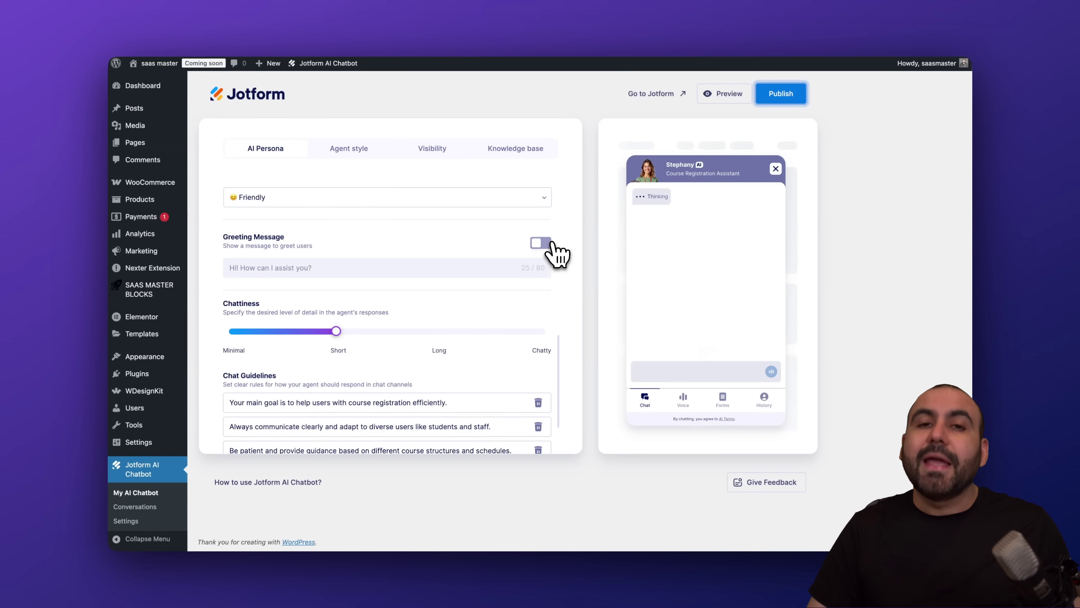
click(551, 243)
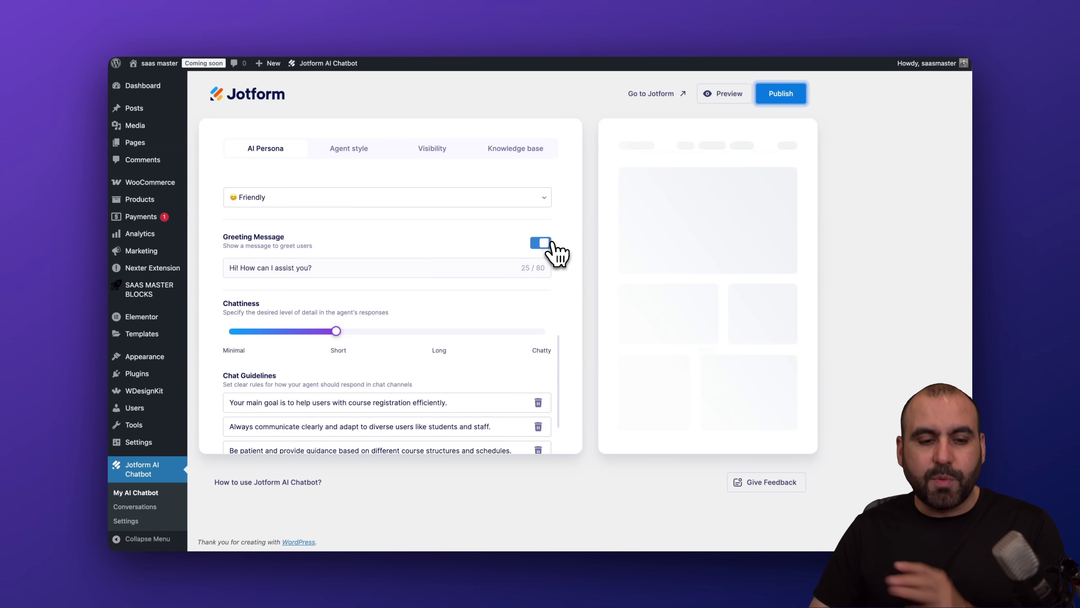
Step: Try the Chatty level for the agent's chattiness, and return it to Short
scroll(451, 293, down, 2)
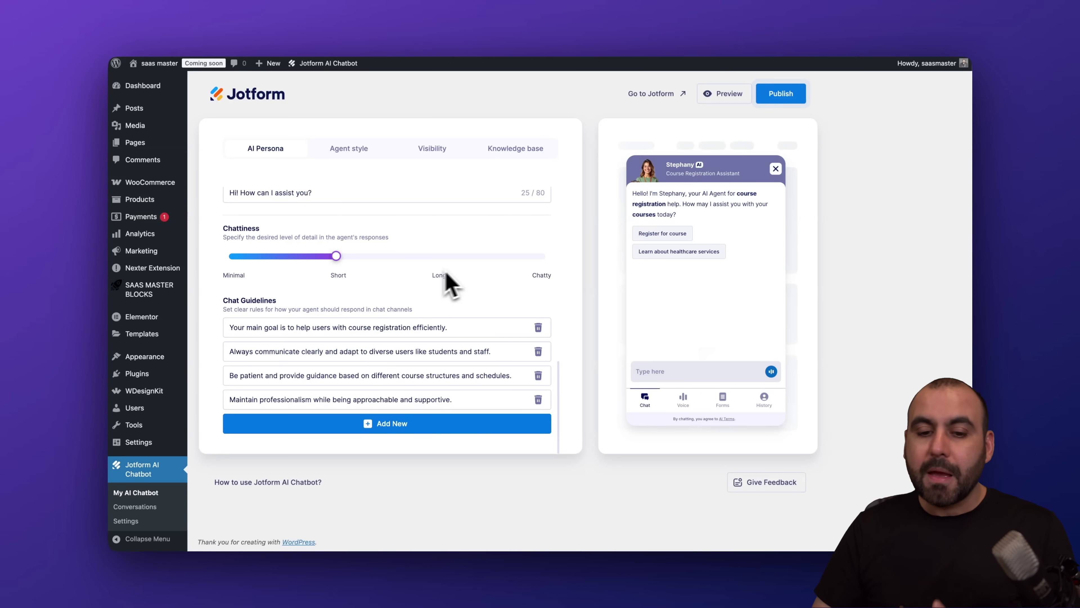
click(541, 256)
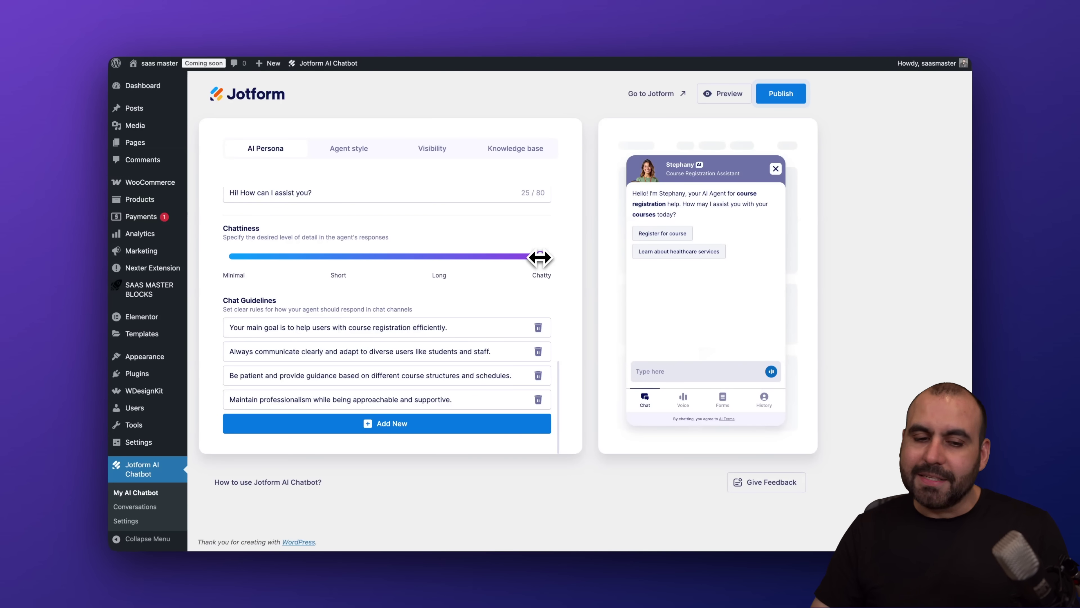
click(336, 256)
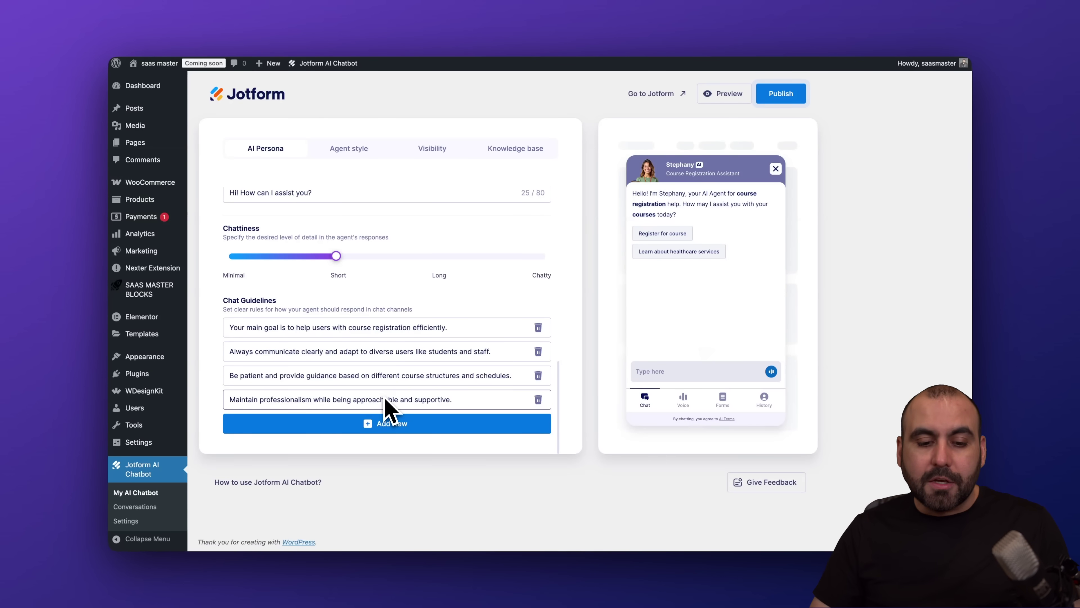
Step: Add a blank chat guideline to the agent's list, and delete that blank entry
click(397, 425)
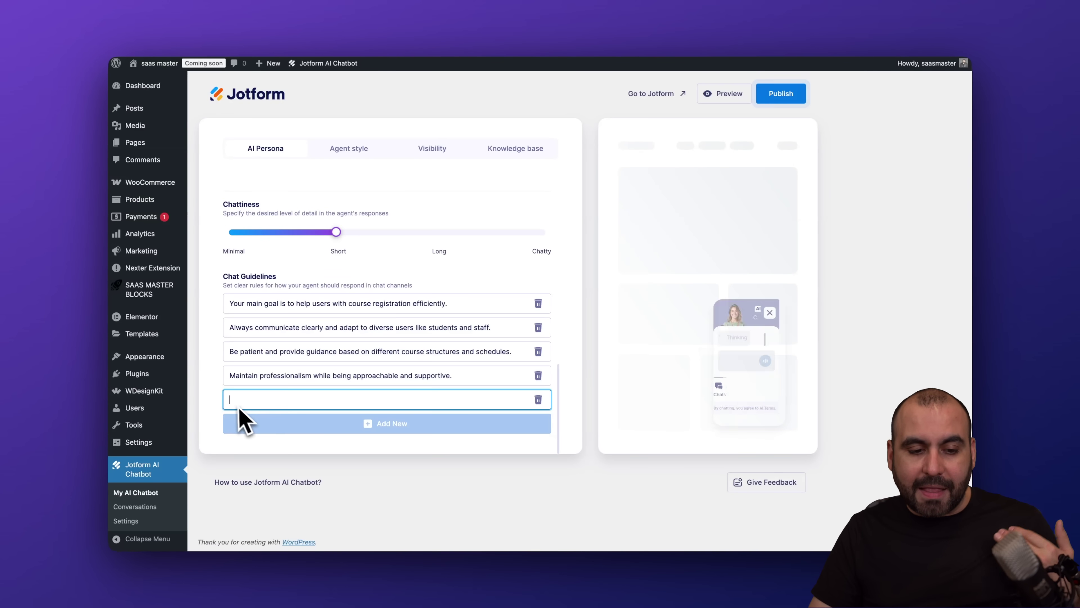
click(538, 400)
click(567, 356)
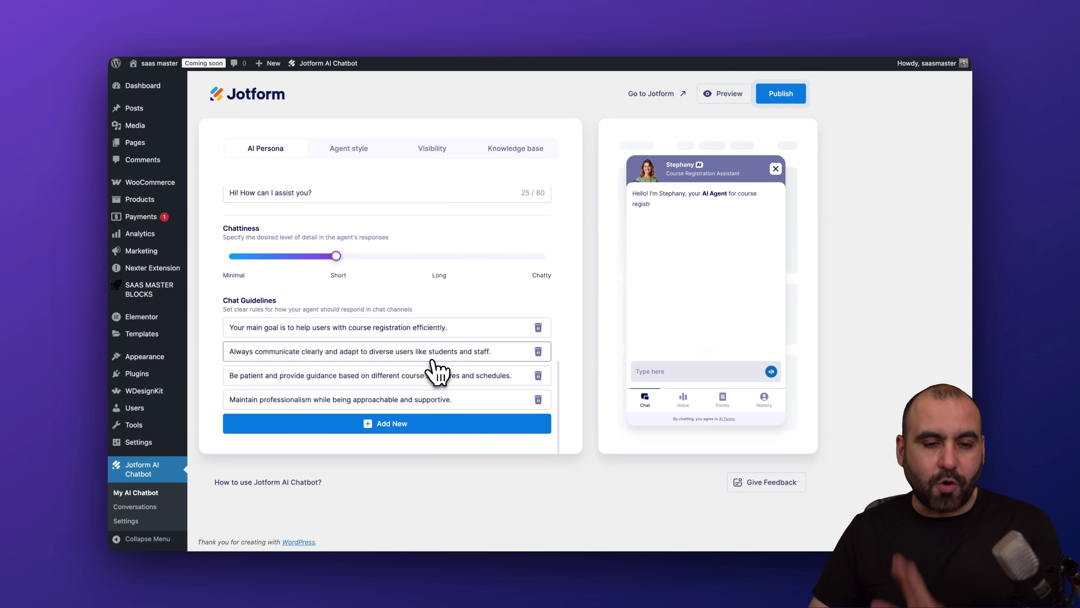
Step: Try the dark brown and pink color scheme for the agent style, and settle on the teal green scheme
scroll(438, 368, up, 5)
click(362, 152)
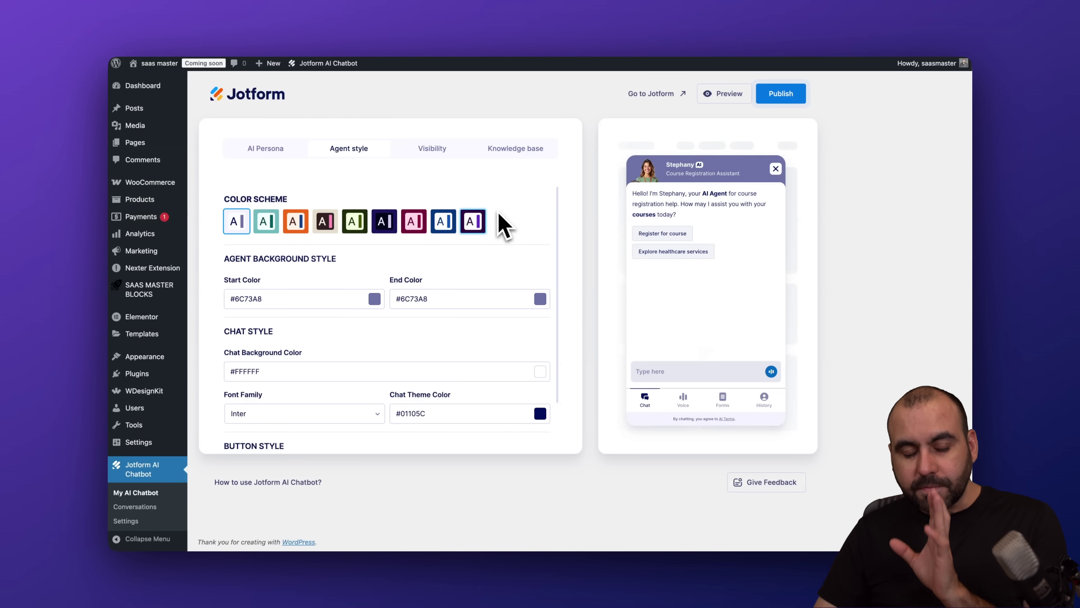
click(279, 221)
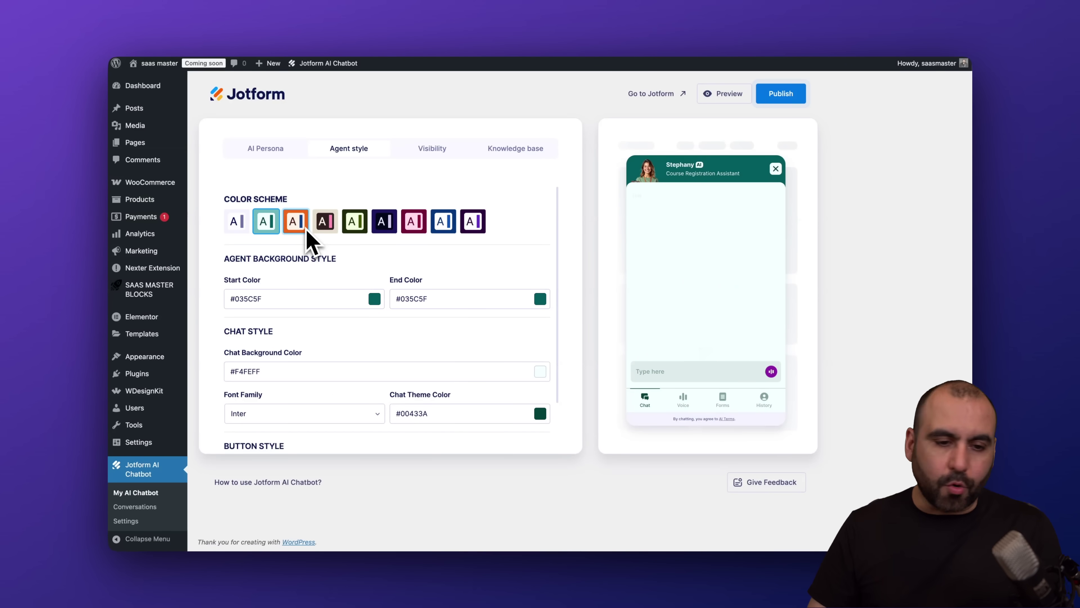
click(323, 222)
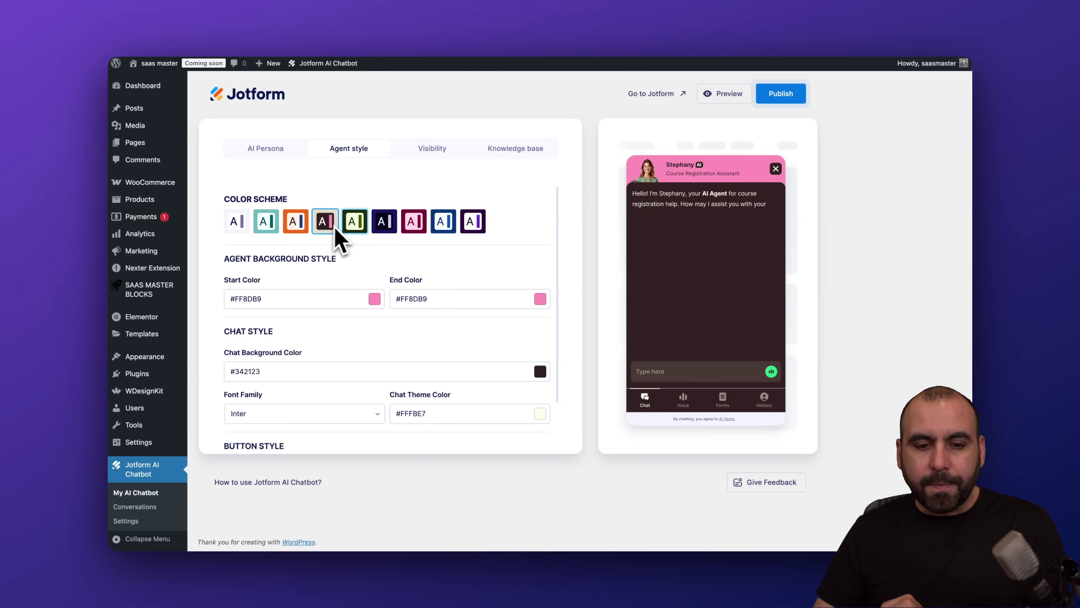
click(273, 222)
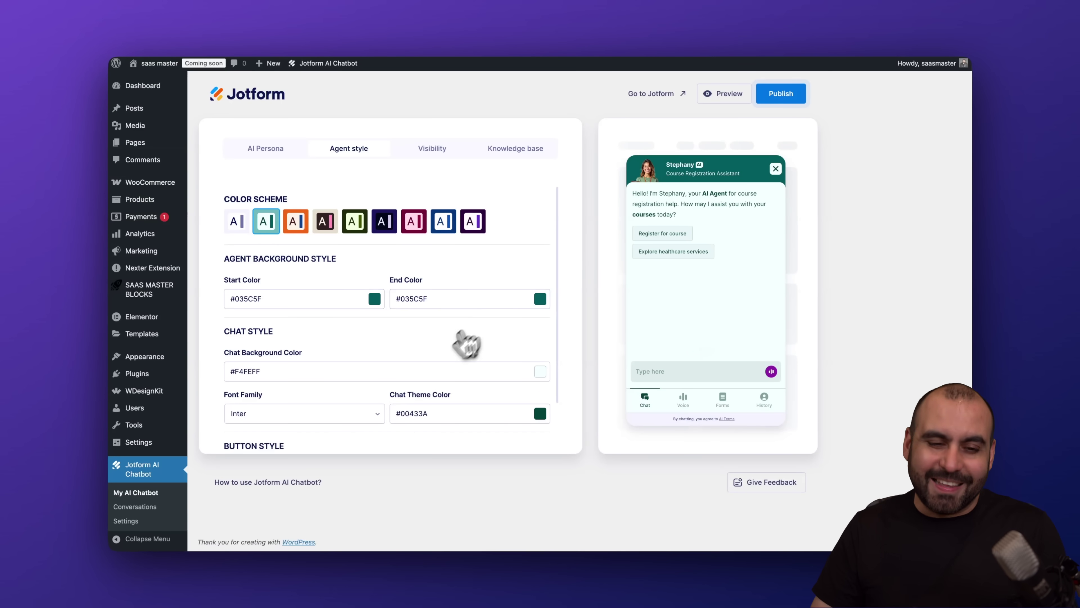
Step: Set the chat background color to white (#FFFFFF) in the chat style settings
scroll(442, 338, down, 2)
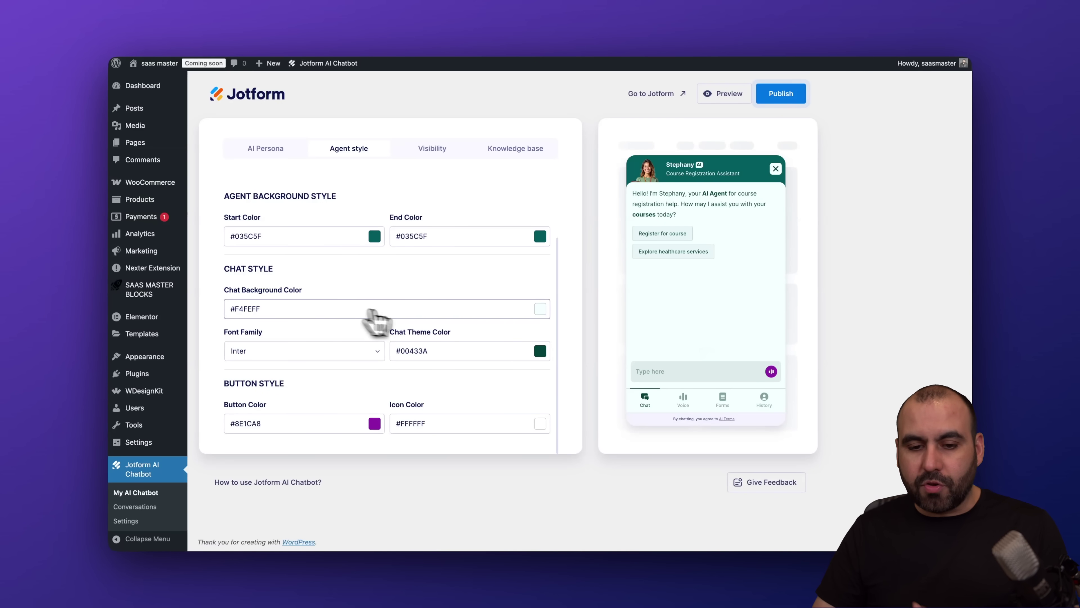
click(540, 310)
click(572, 294)
click(572, 338)
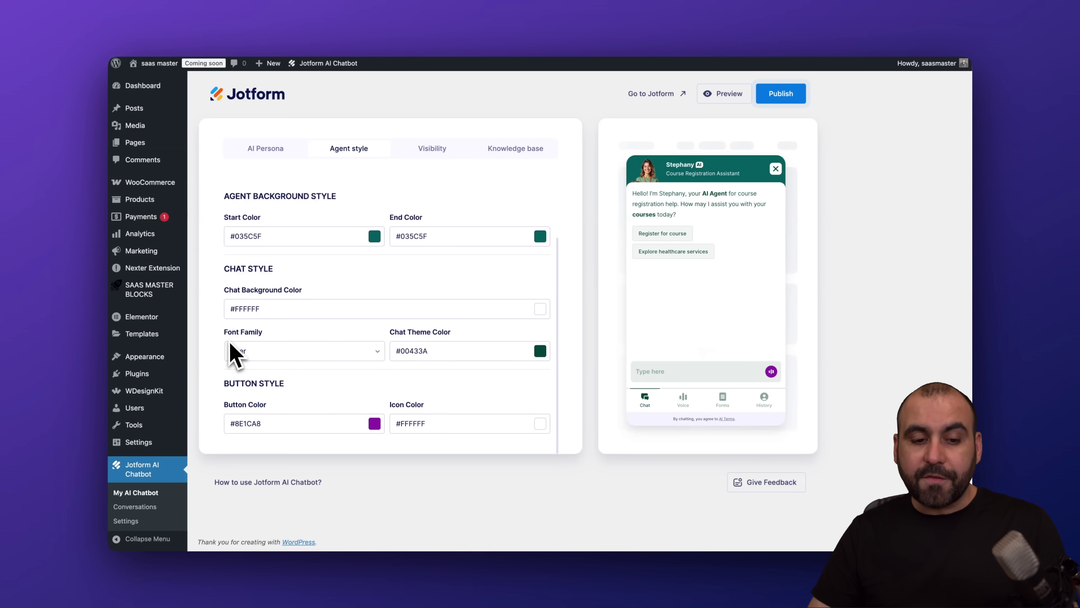
Step: Check the available chat font families, keeping Inter selected
click(343, 360)
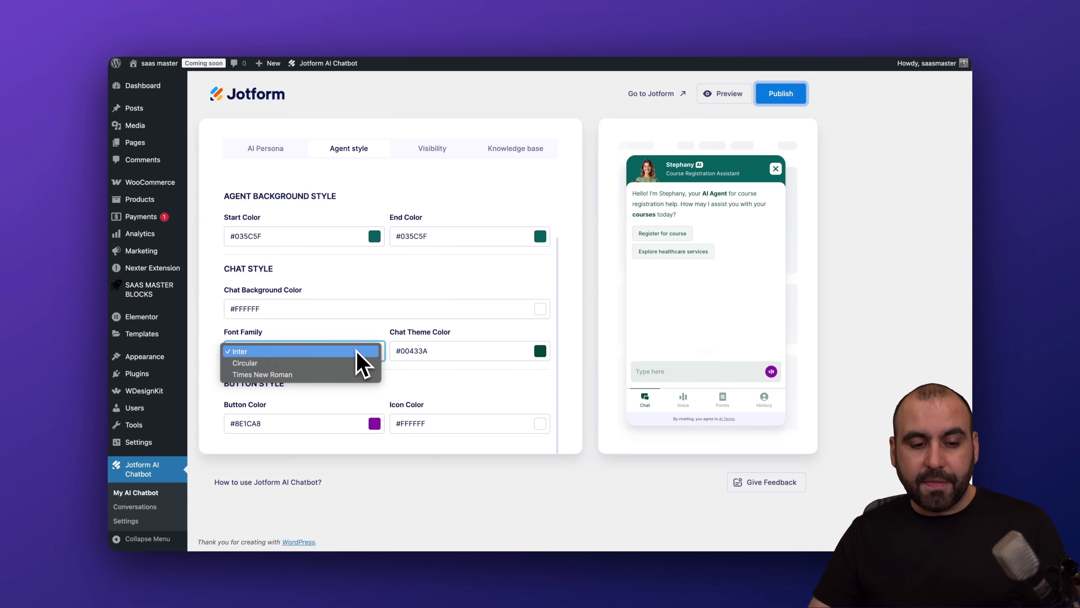
click(384, 329)
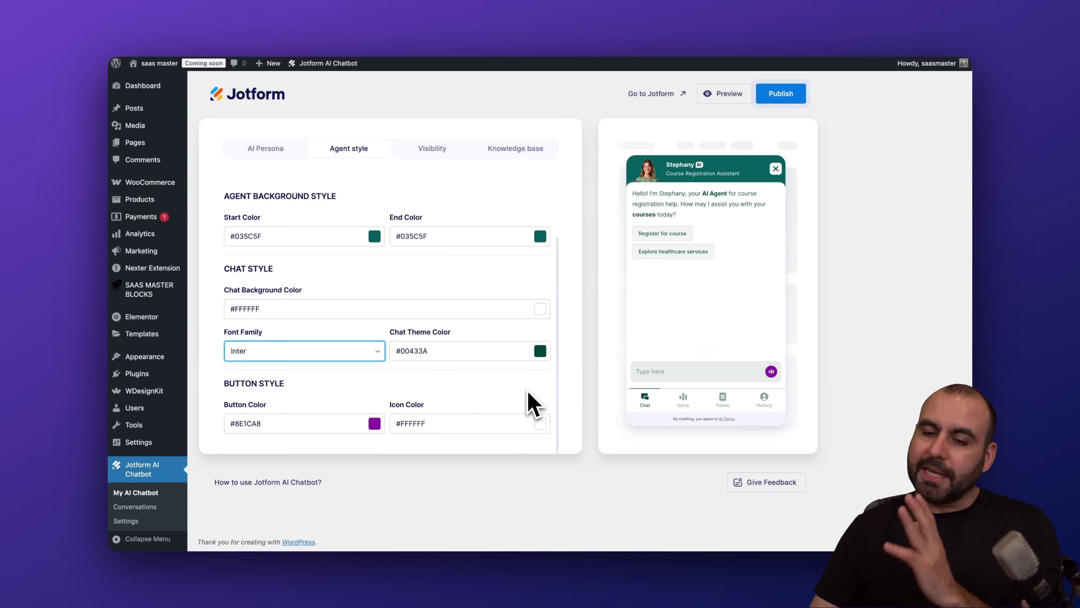
scroll(534, 405, up, 2)
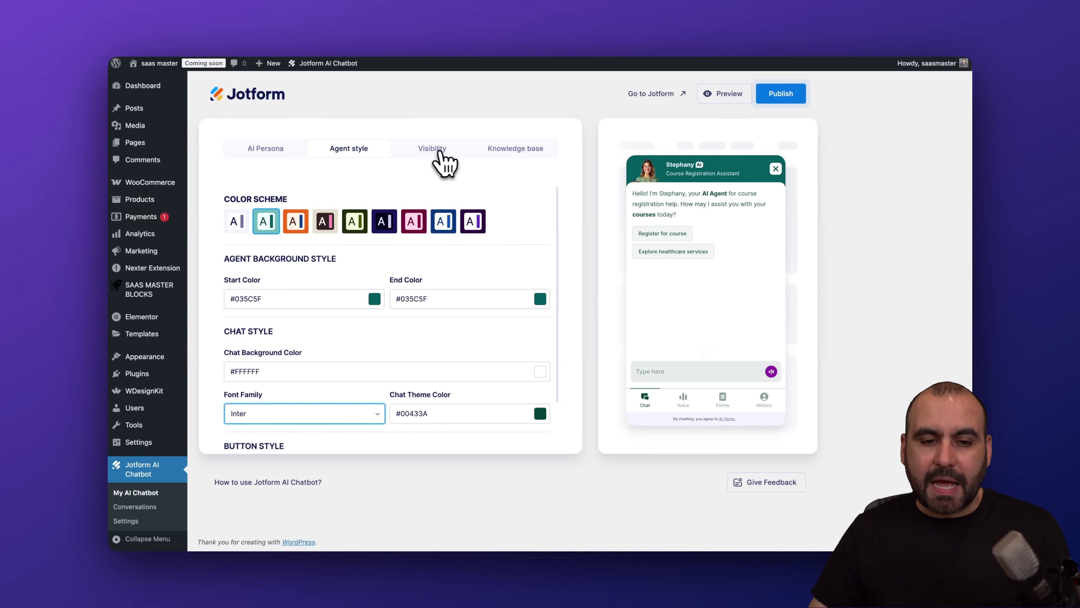
Step: Try the Extended layout in the chatbot's visibility settings, and return the layout to Minimal
click(446, 161)
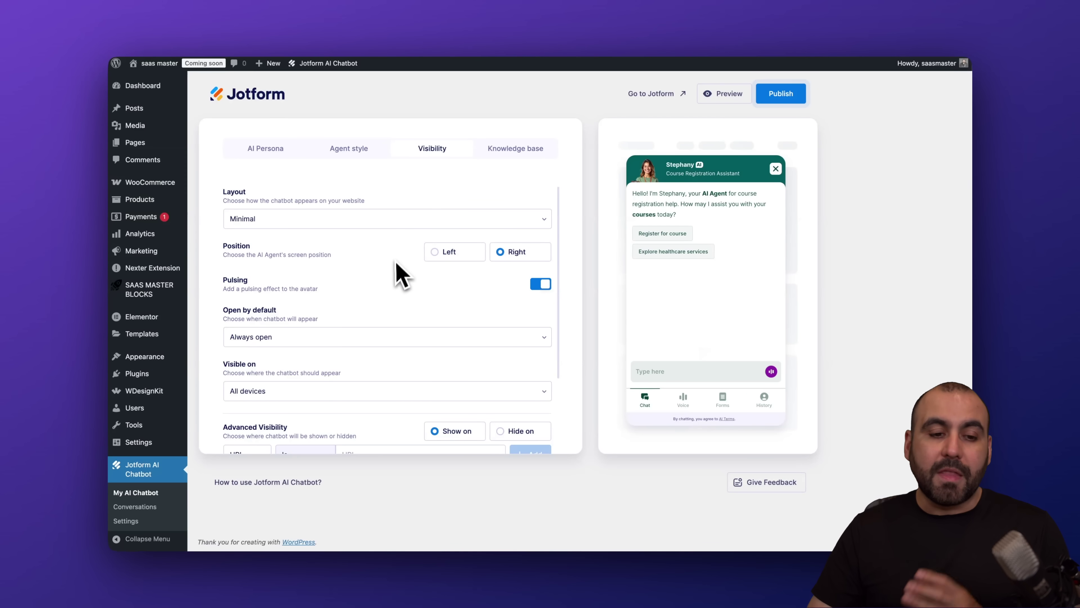
click(387, 219)
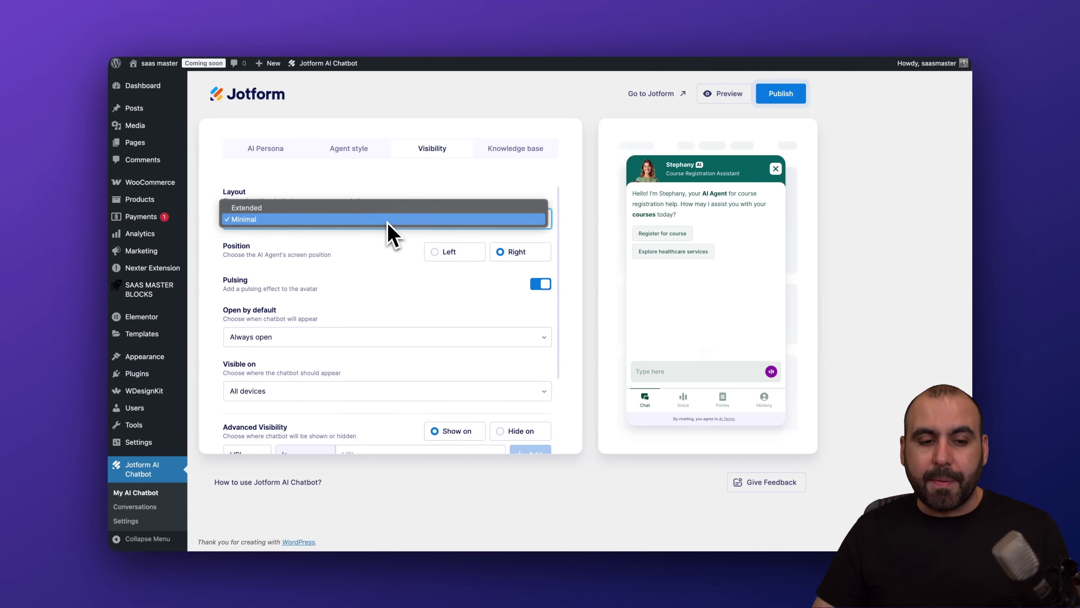
click(378, 217)
key(Down)
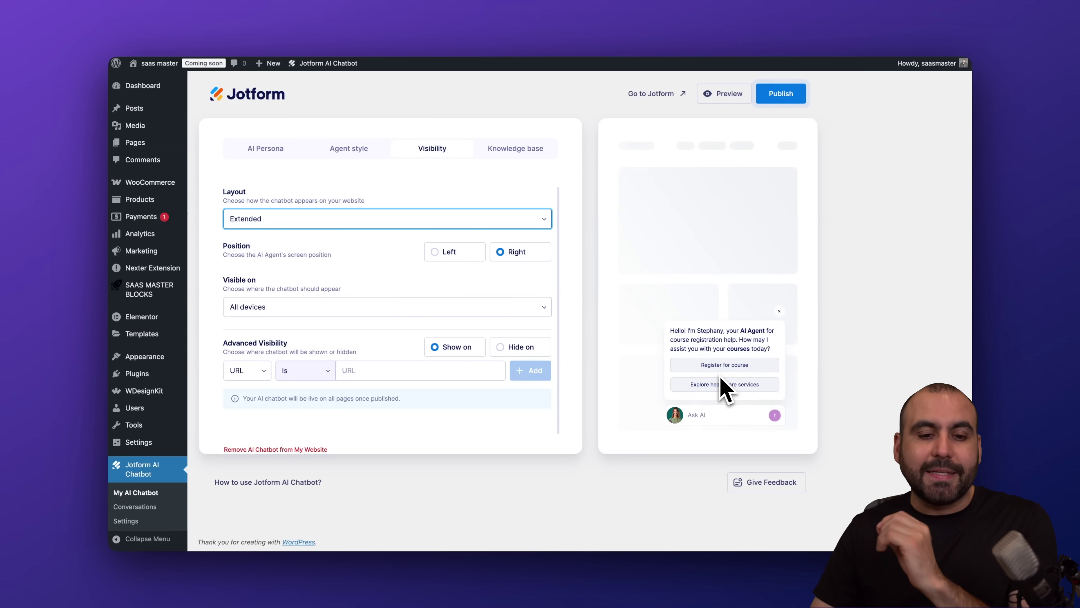
click(456, 219)
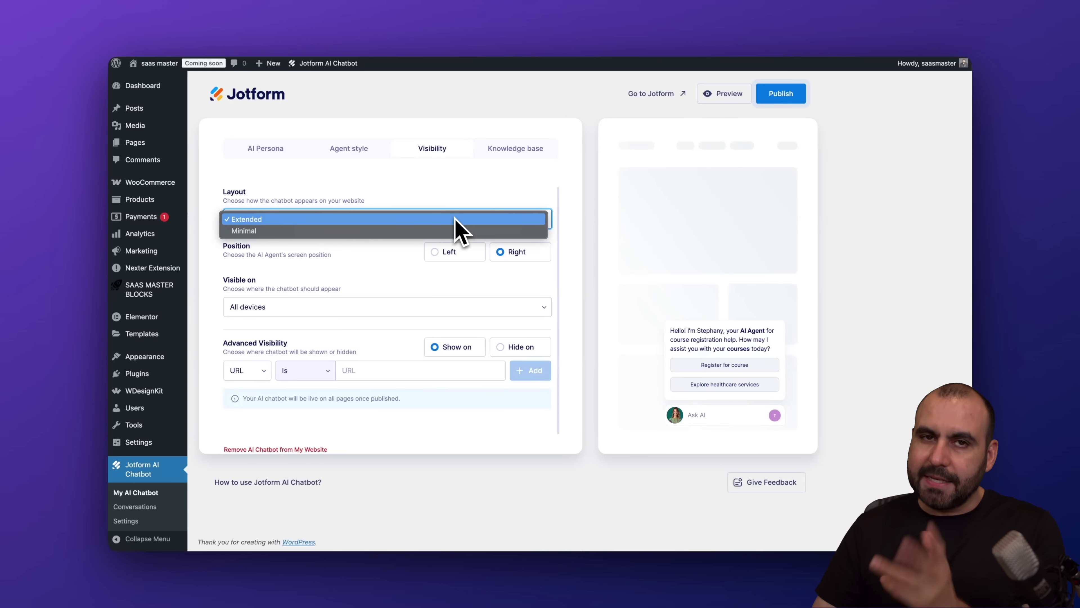
click(314, 230)
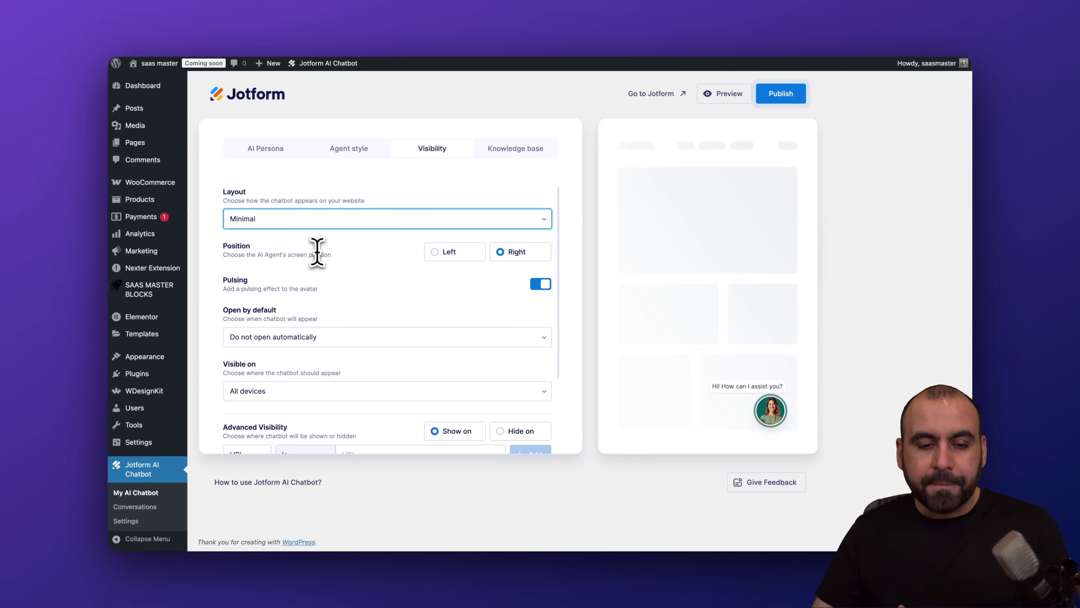
Step: Set the chatbot's screen position to Left with pulsing on, and make it open by default after 10 seconds
click(436, 253)
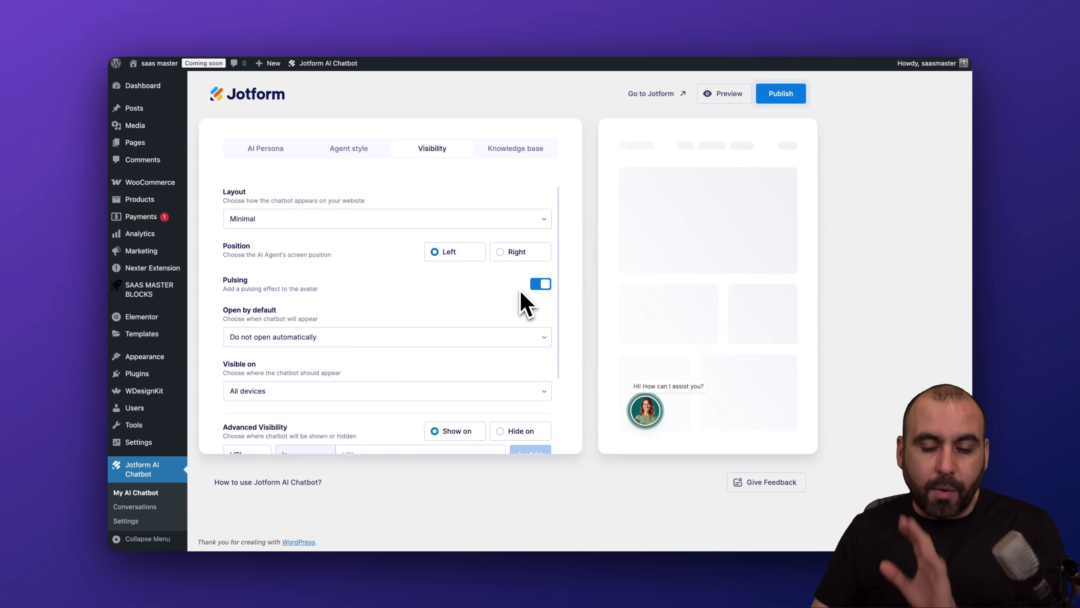
click(548, 286)
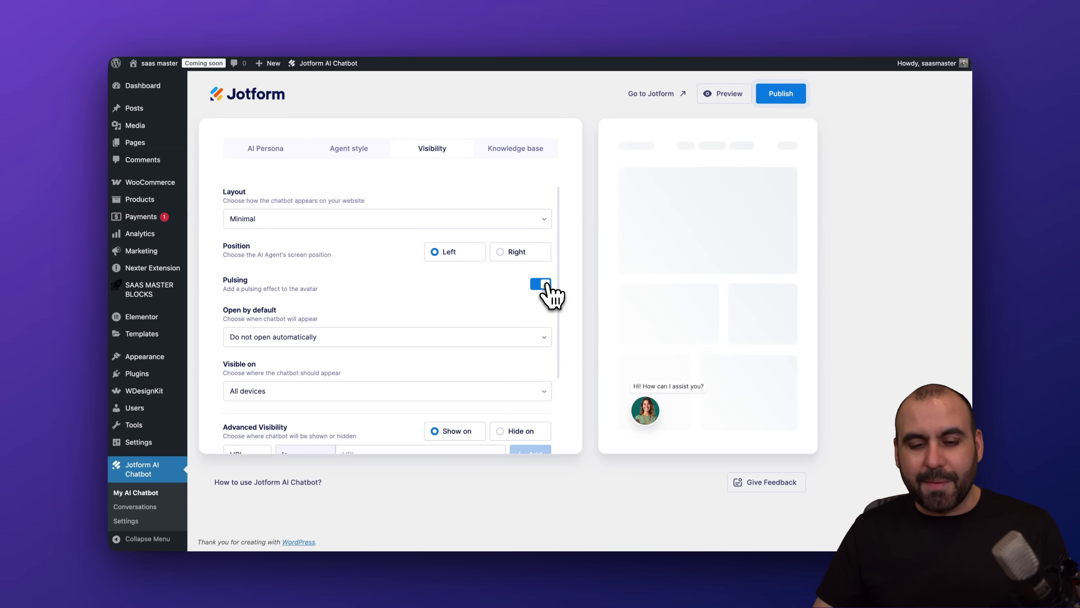
scroll(425, 345, down, 3)
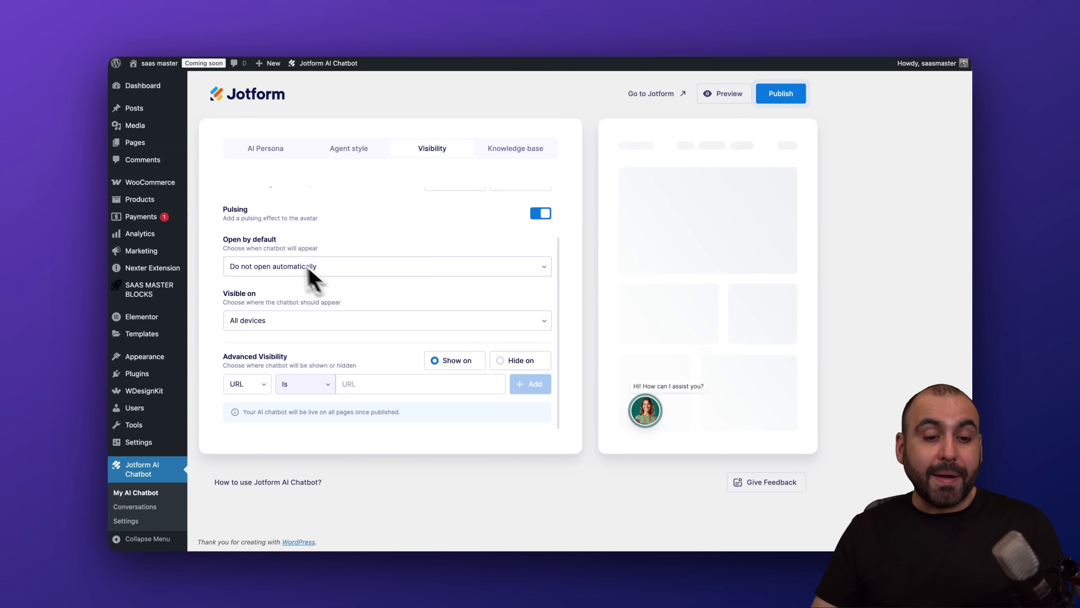
click(351, 269)
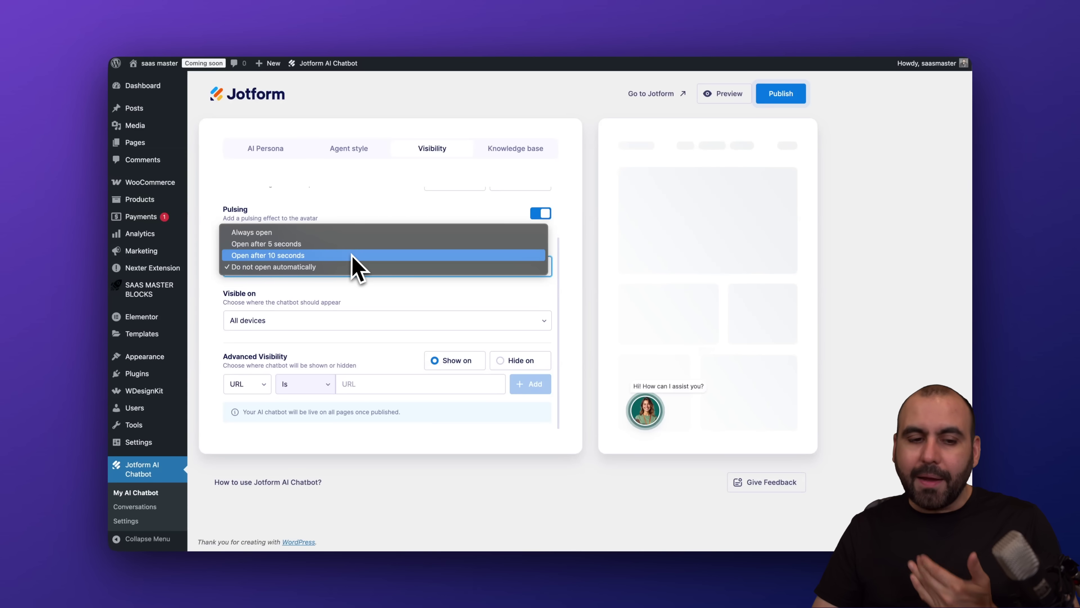
click(315, 258)
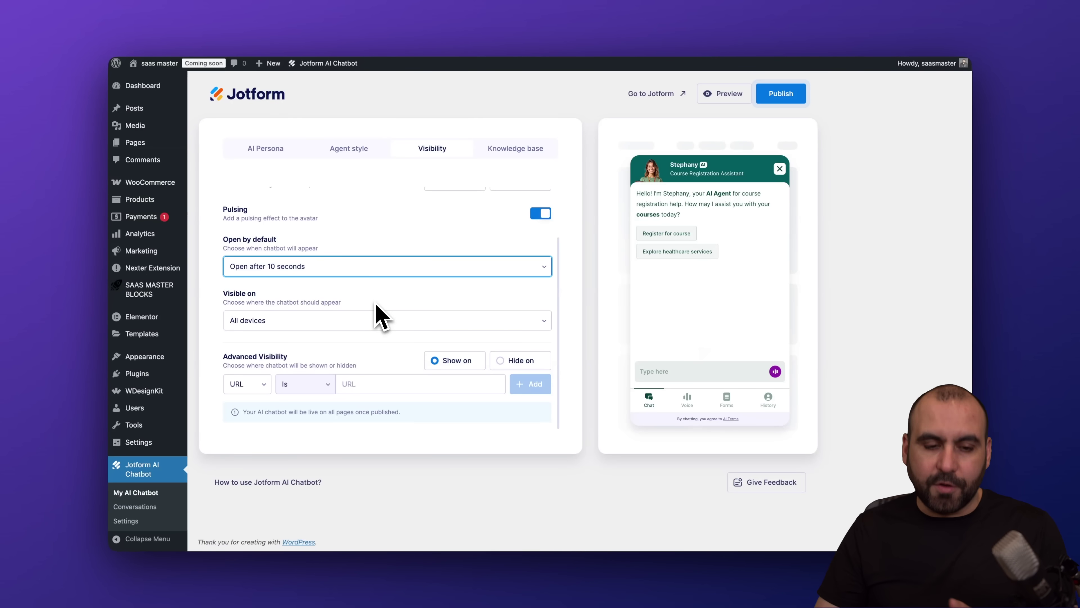
Step: Restrict the chatbot's device visibility to Desktop
scroll(336, 277, down, 2)
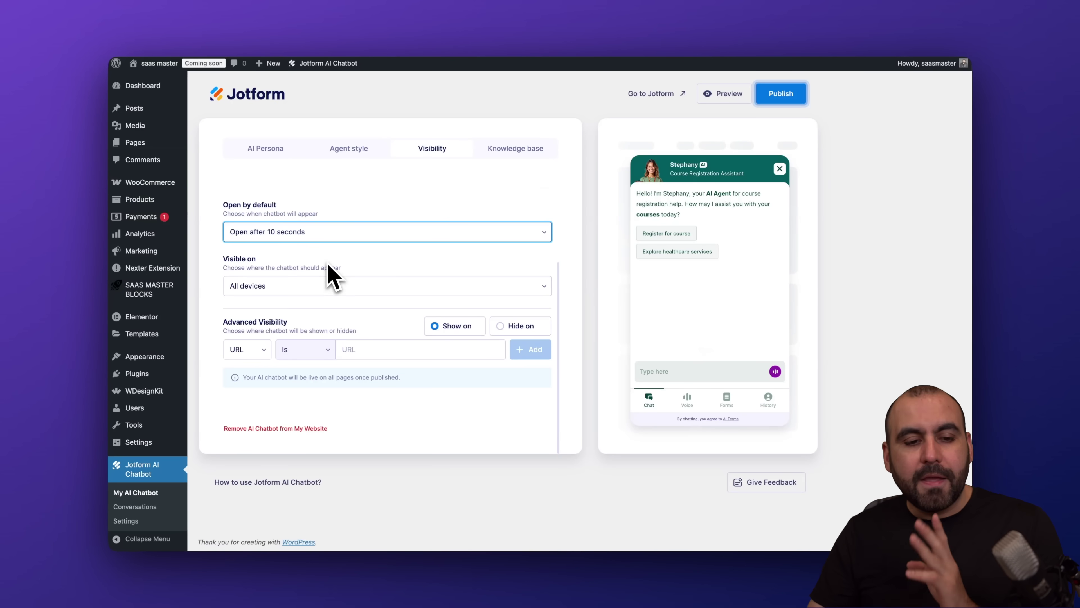
click(269, 287)
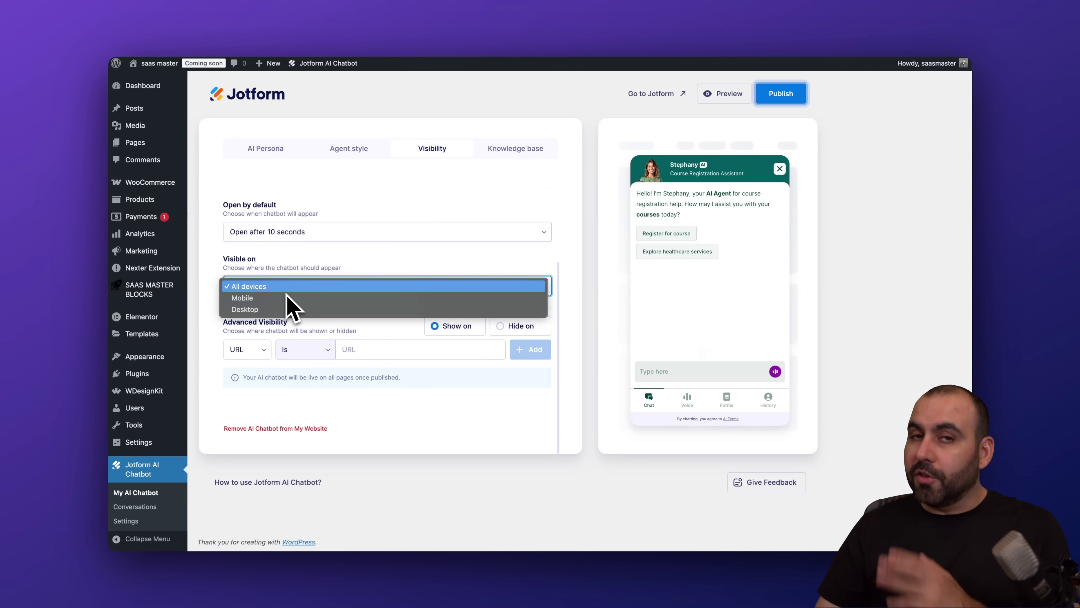
click(289, 298)
click(289, 293)
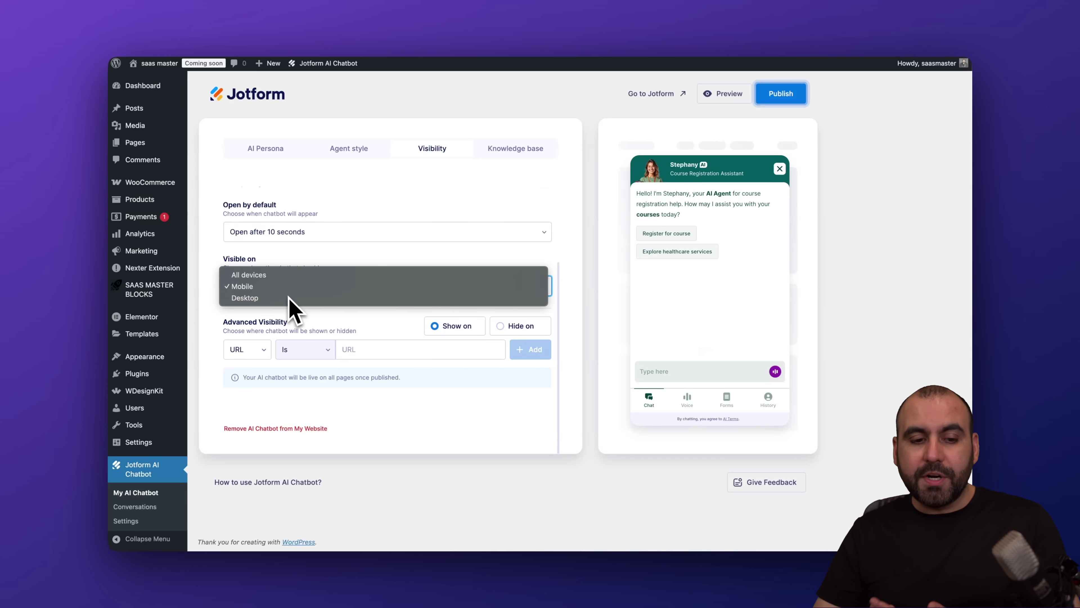
click(290, 298)
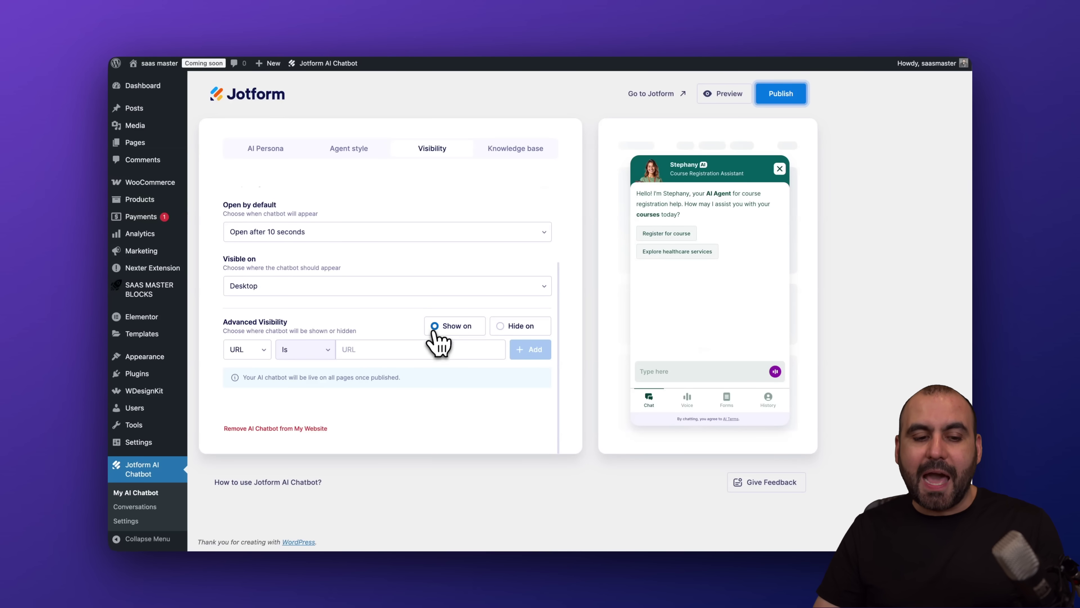
Step: Add an advanced visibility rule that hides the chatbot on the My account page
click(248, 350)
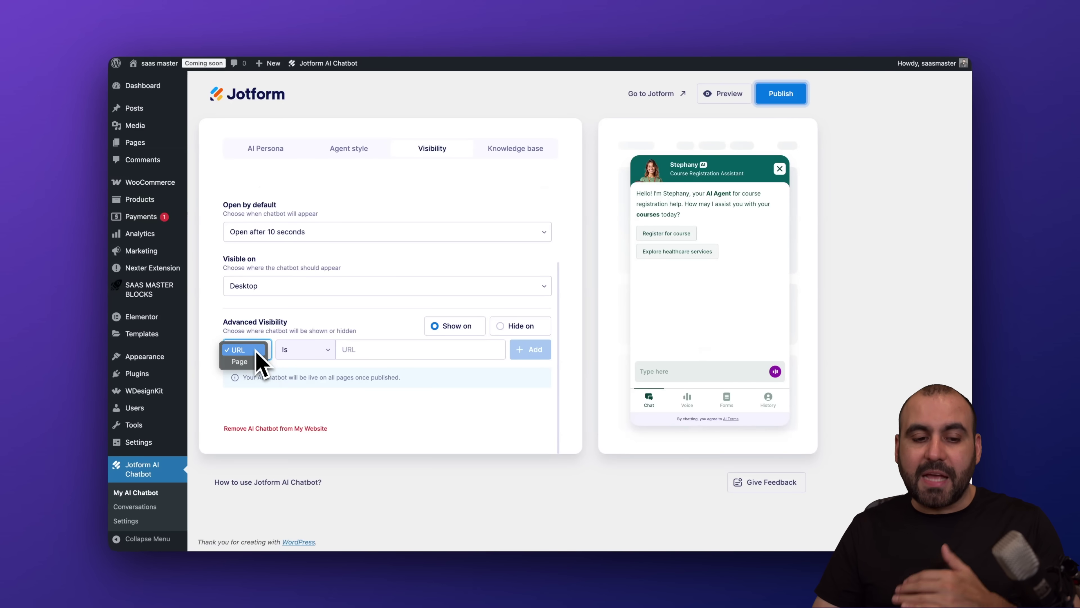
click(255, 363)
click(319, 357)
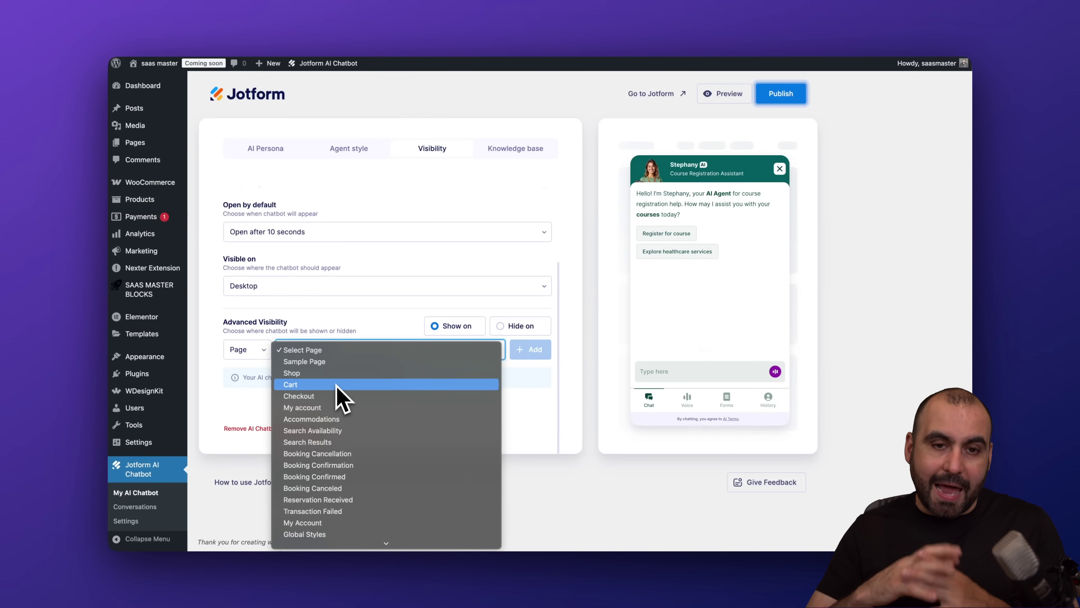
click(515, 331)
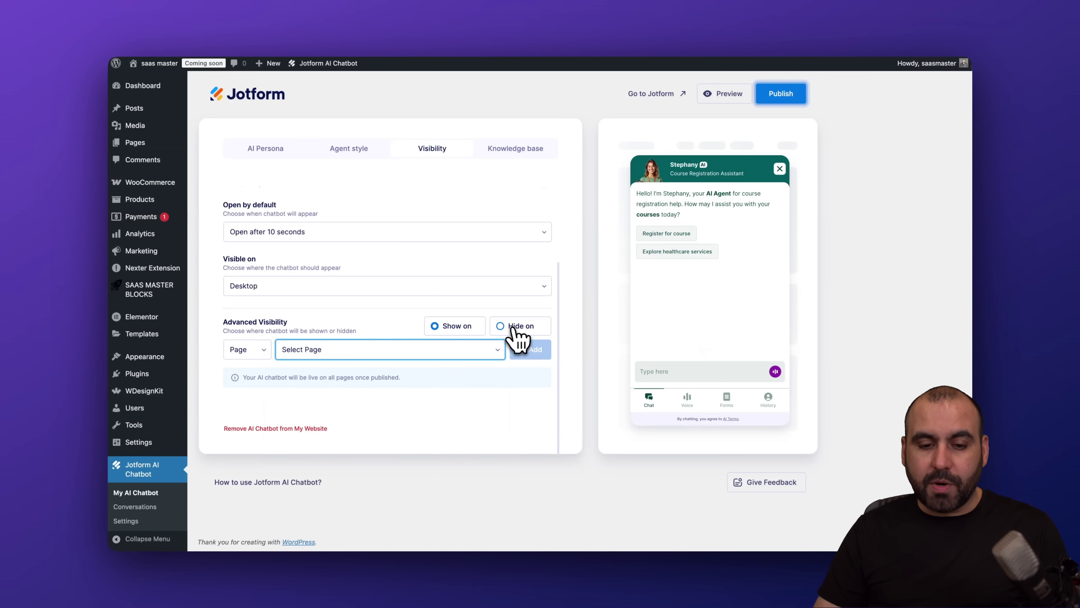
click(504, 329)
click(374, 353)
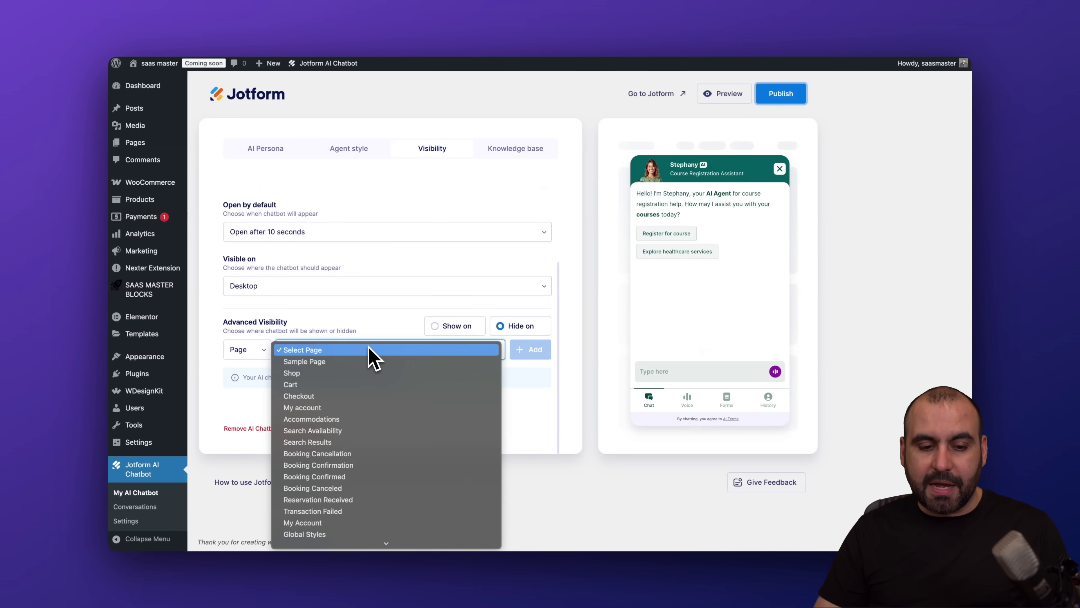
click(354, 396)
click(427, 348)
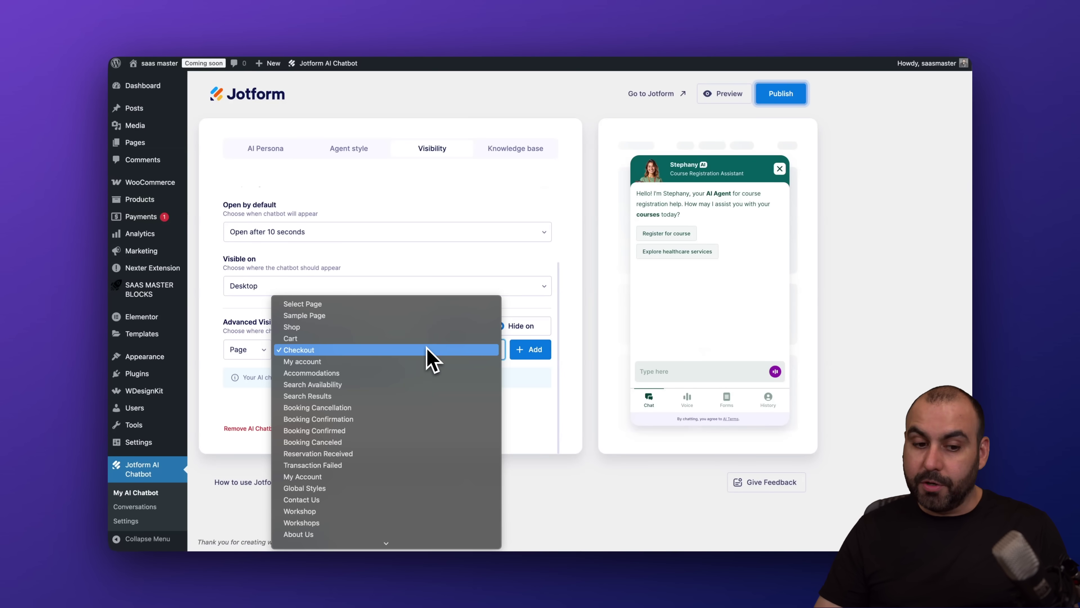
click(424, 362)
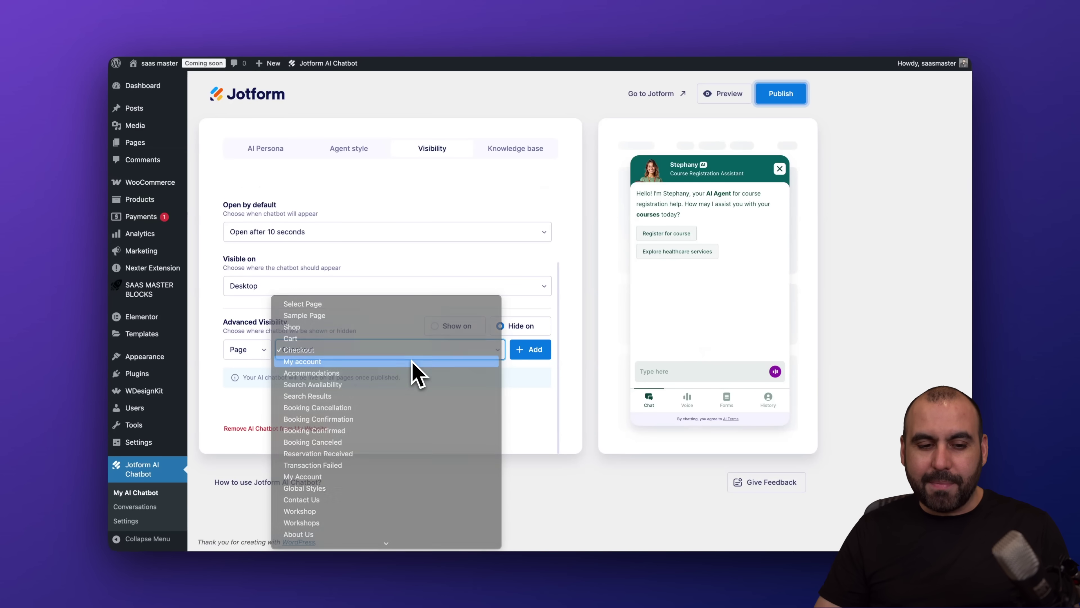
click(534, 353)
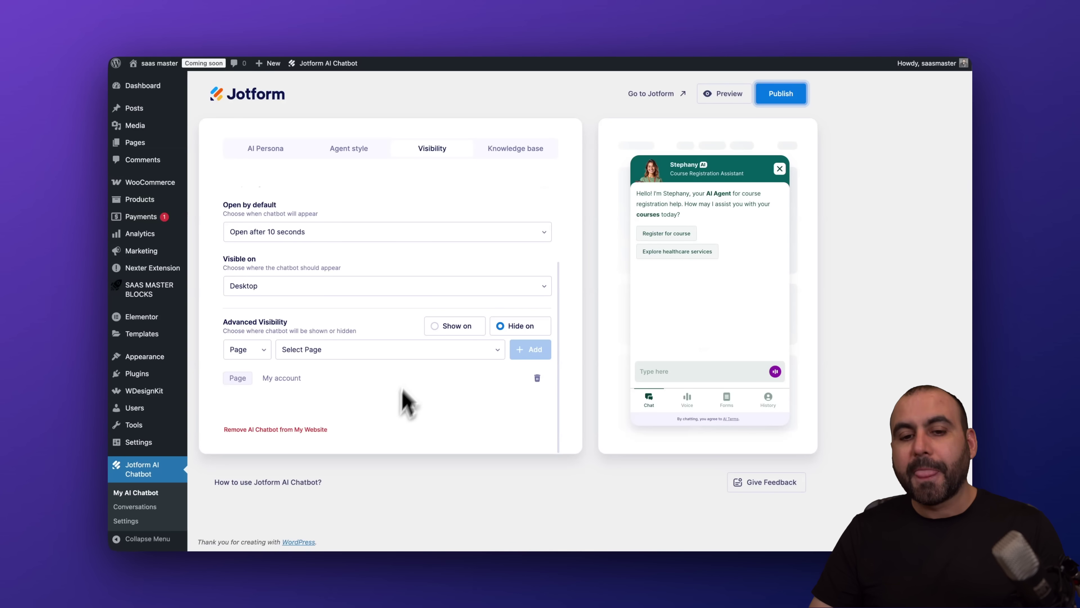
Step: Examine the knowledge base options for adding text information, uploading documents and crawling a URL
click(514, 150)
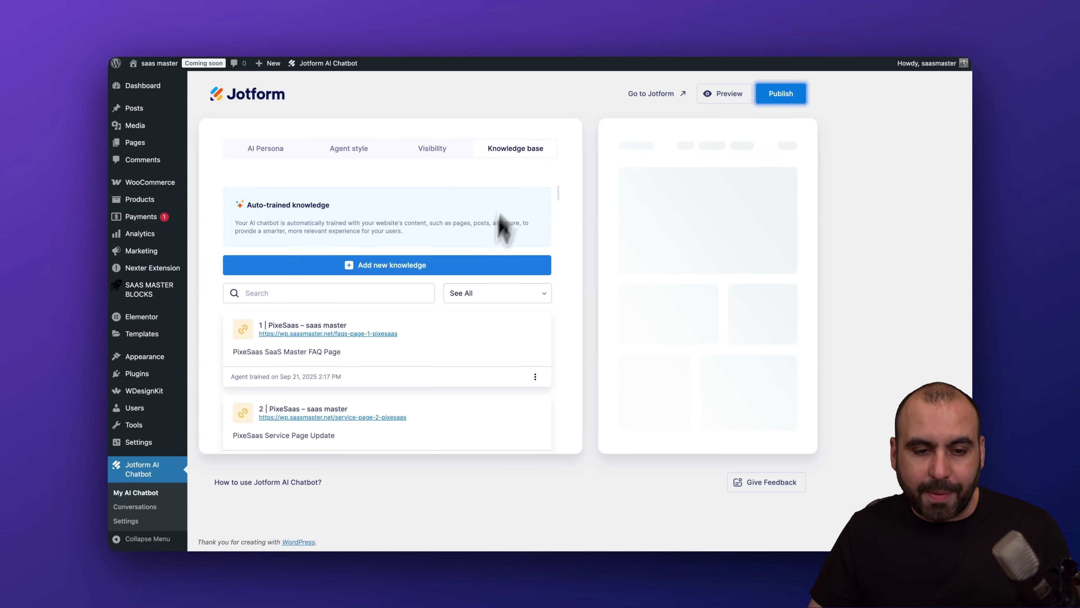
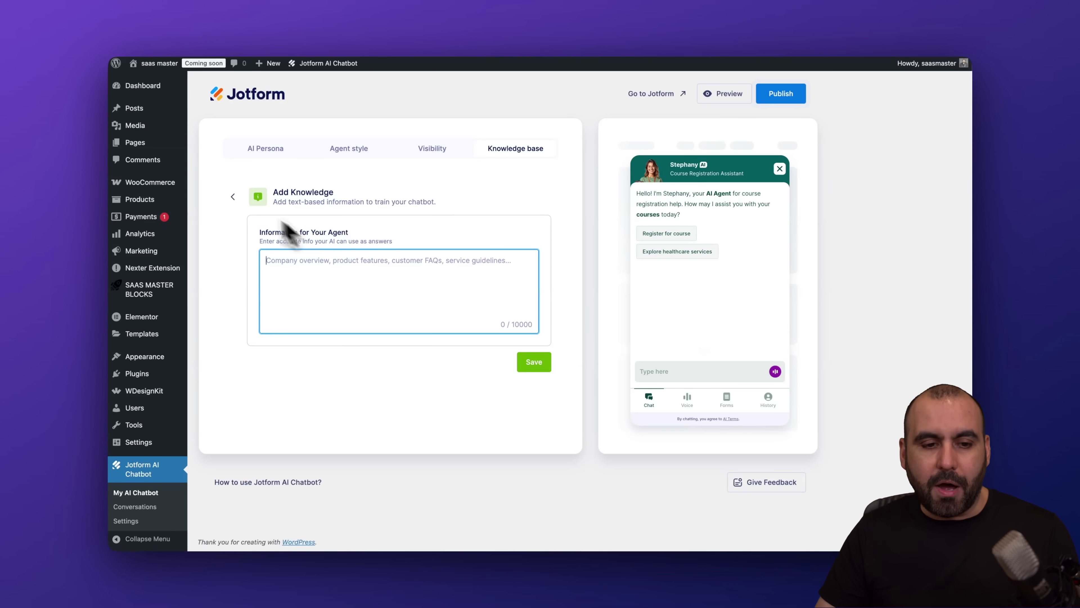
click(233, 197)
click(320, 283)
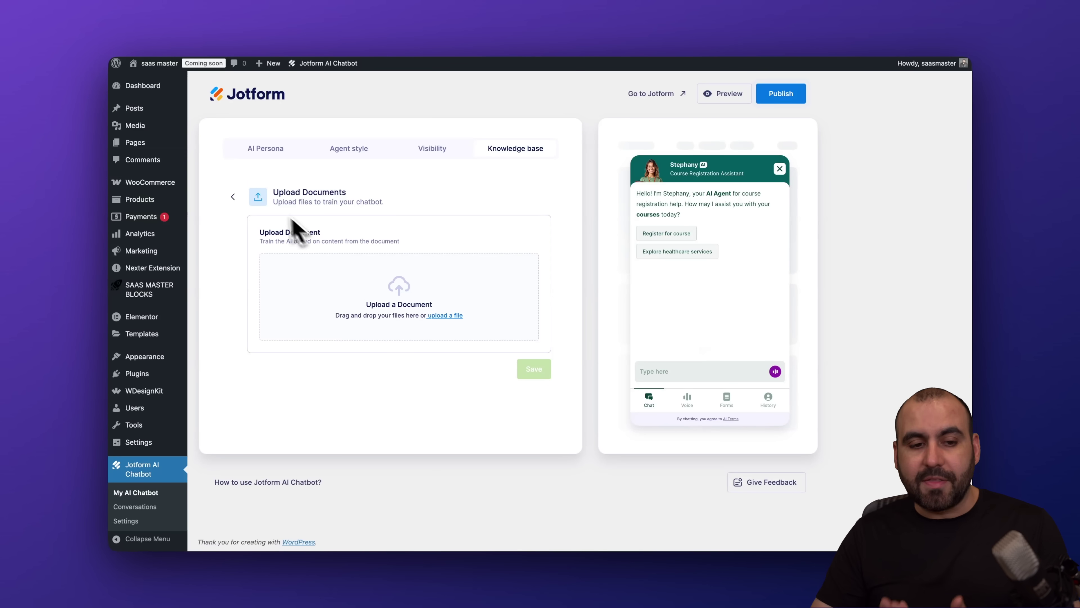
click(233, 197)
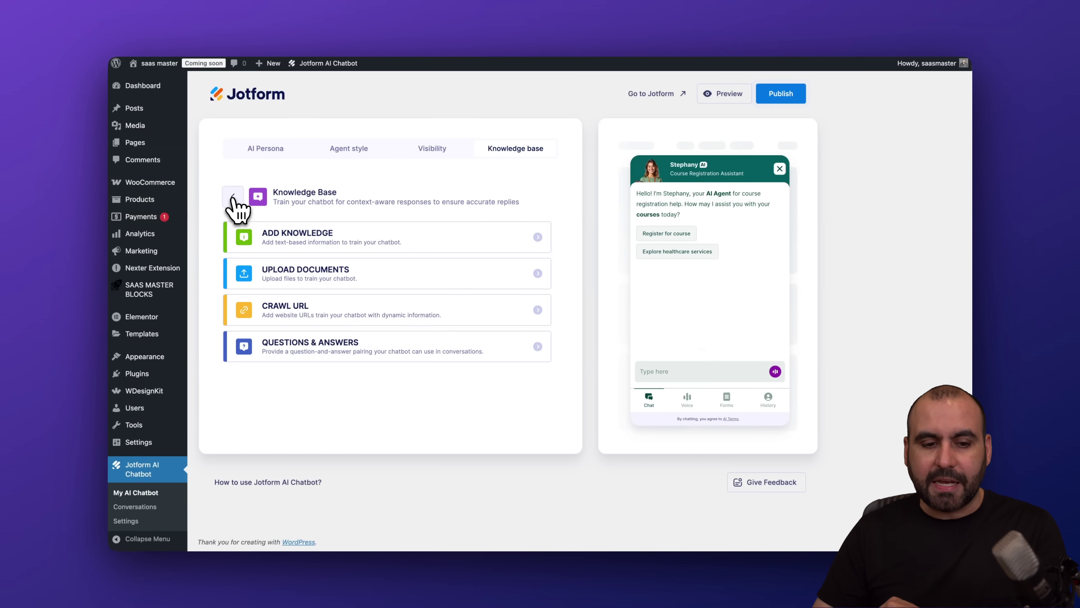
click(315, 309)
click(347, 260)
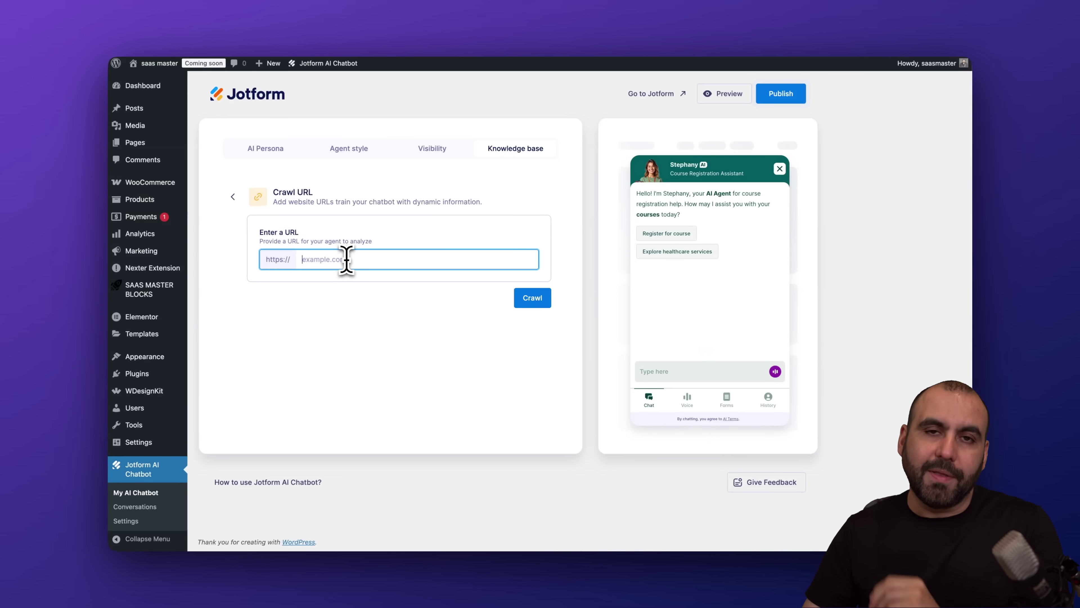
click(234, 197)
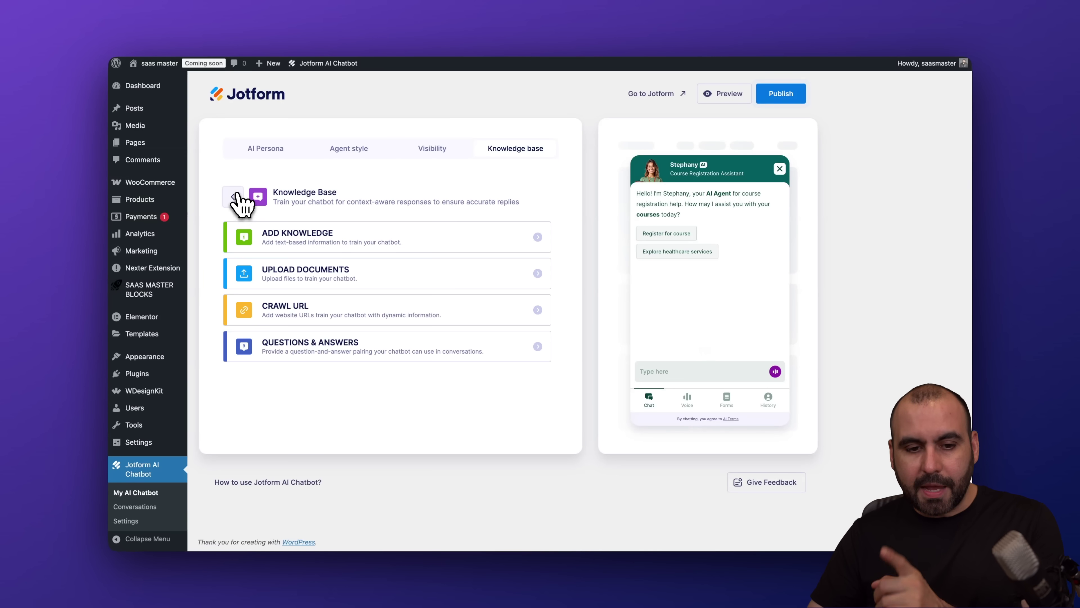
Step: Examine the Questions & Answers training form, and return to the knowledge base list without adding an entry
click(319, 349)
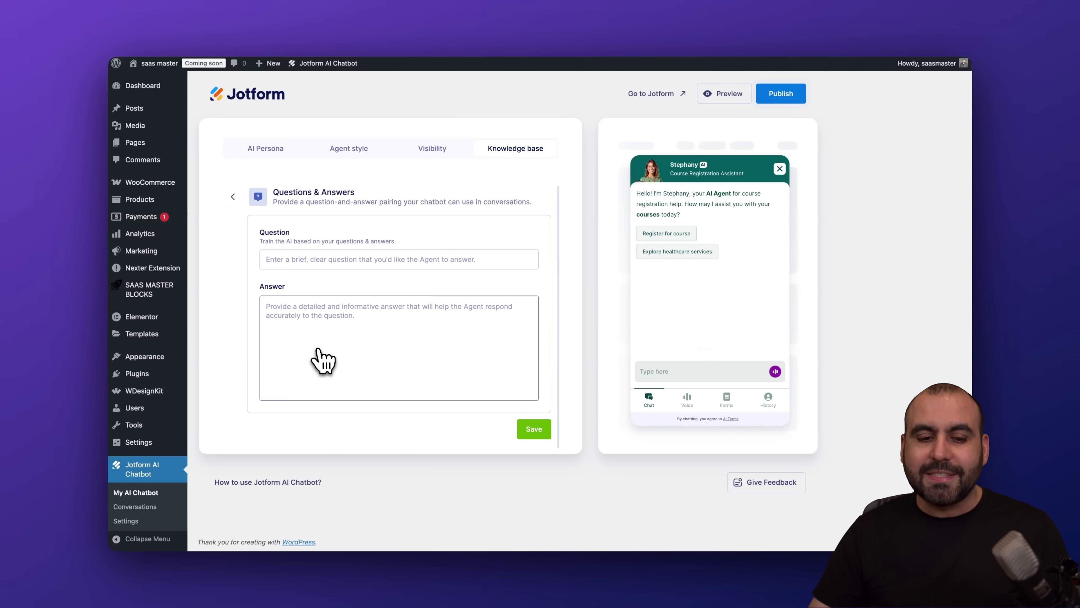
click(375, 260)
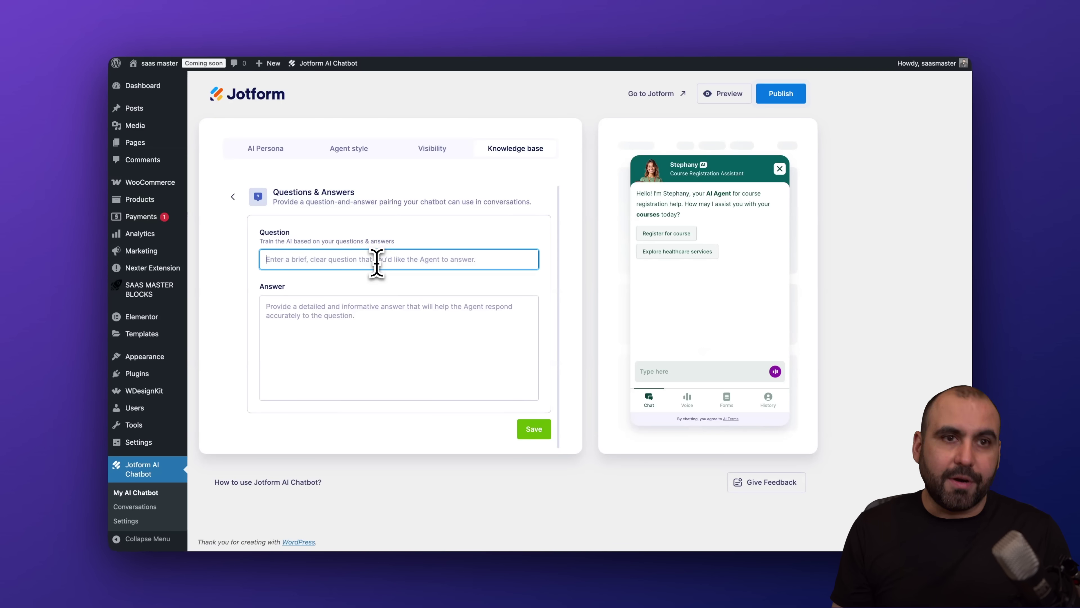
click(395, 370)
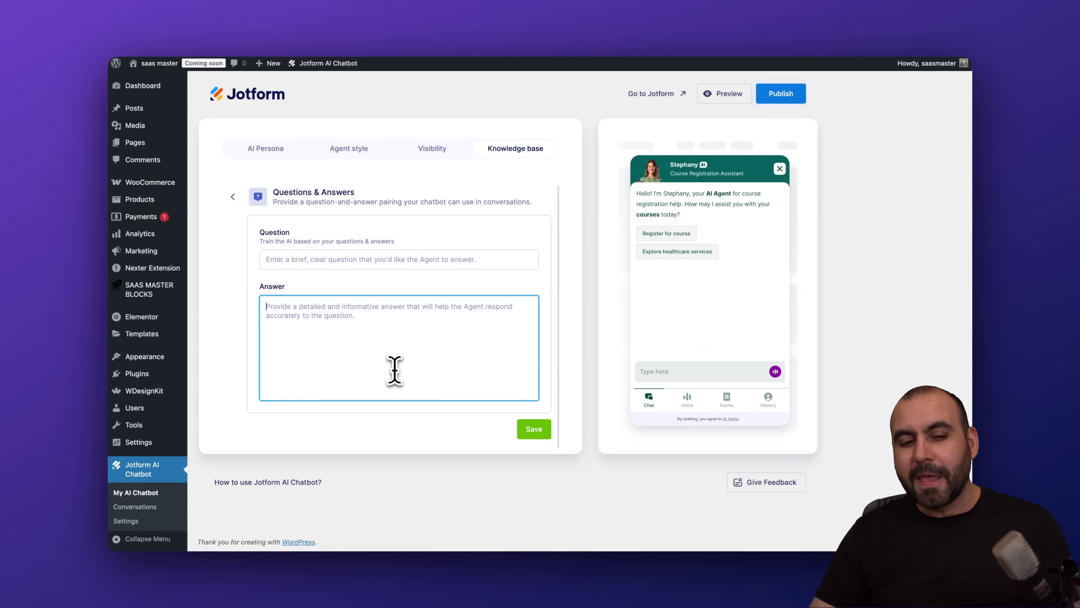
click(233, 197)
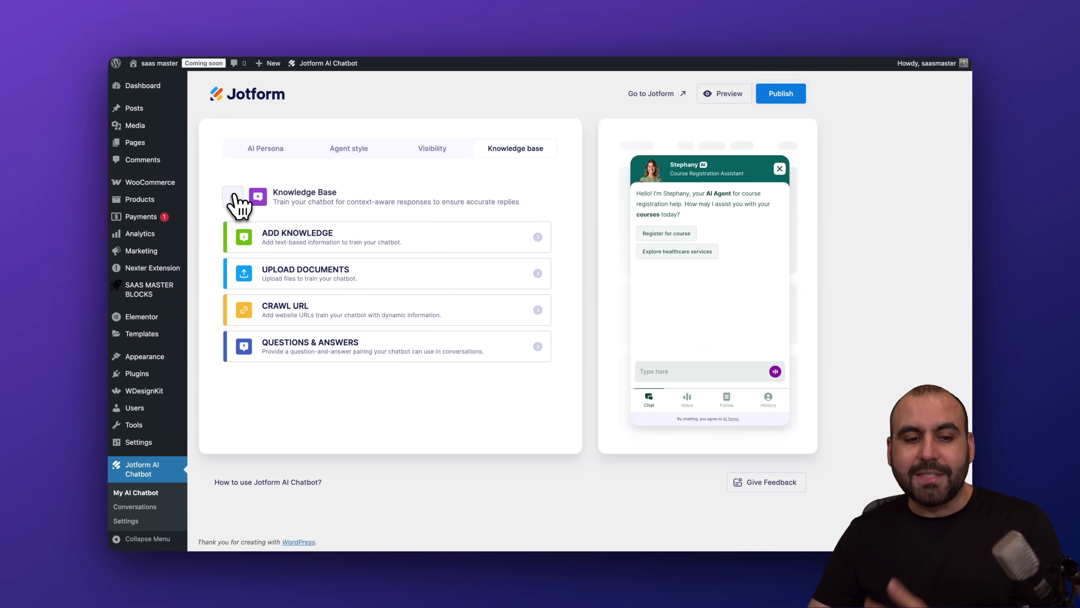
click(233, 197)
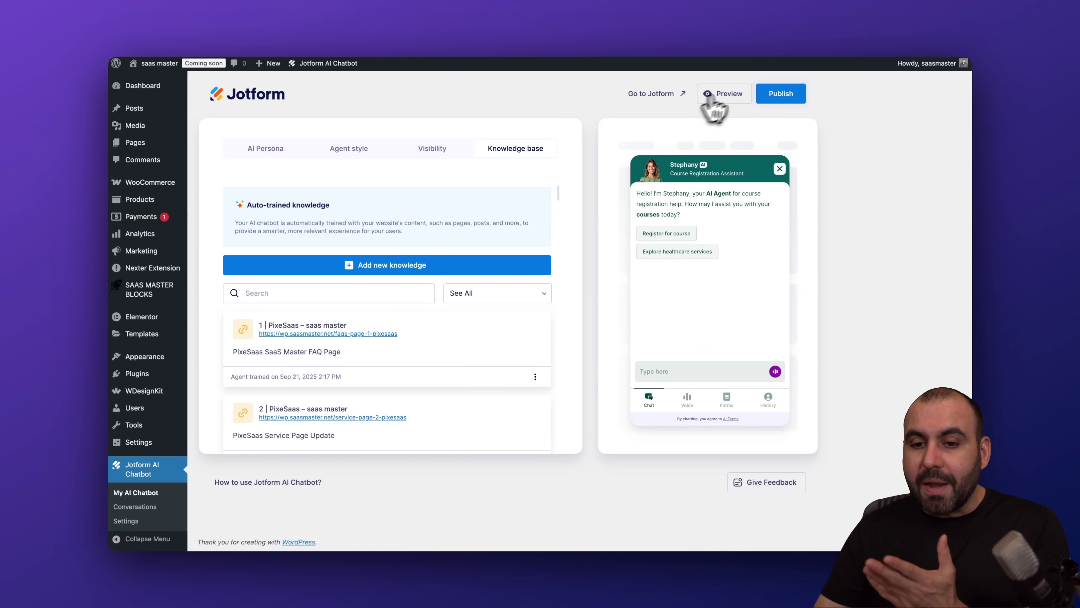
Step: Preview the chatbot on the website, open its chat and start the "Register for course" conversation
click(728, 93)
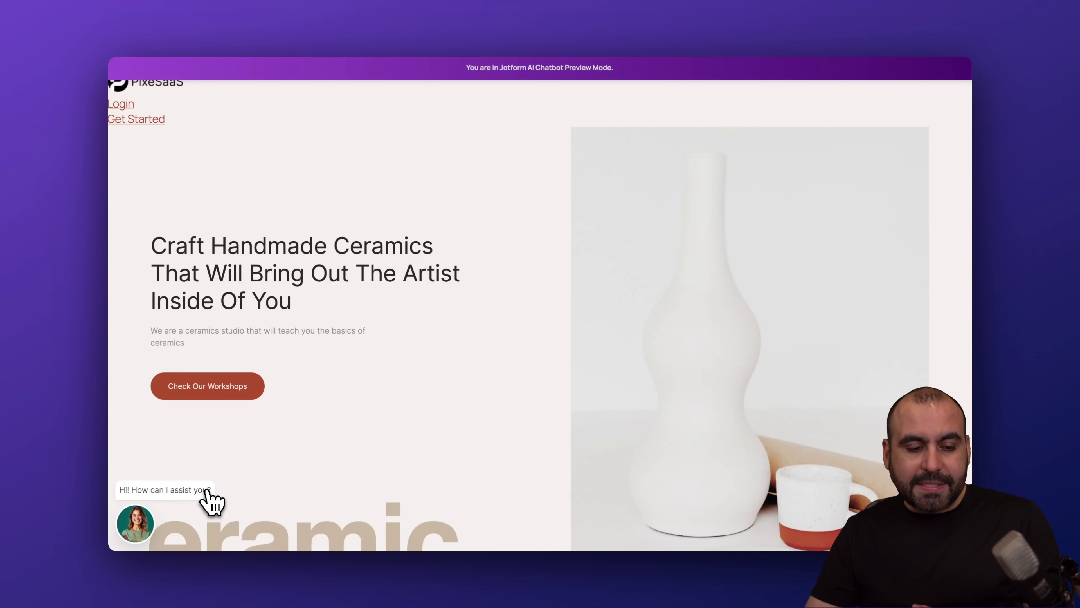
click(138, 527)
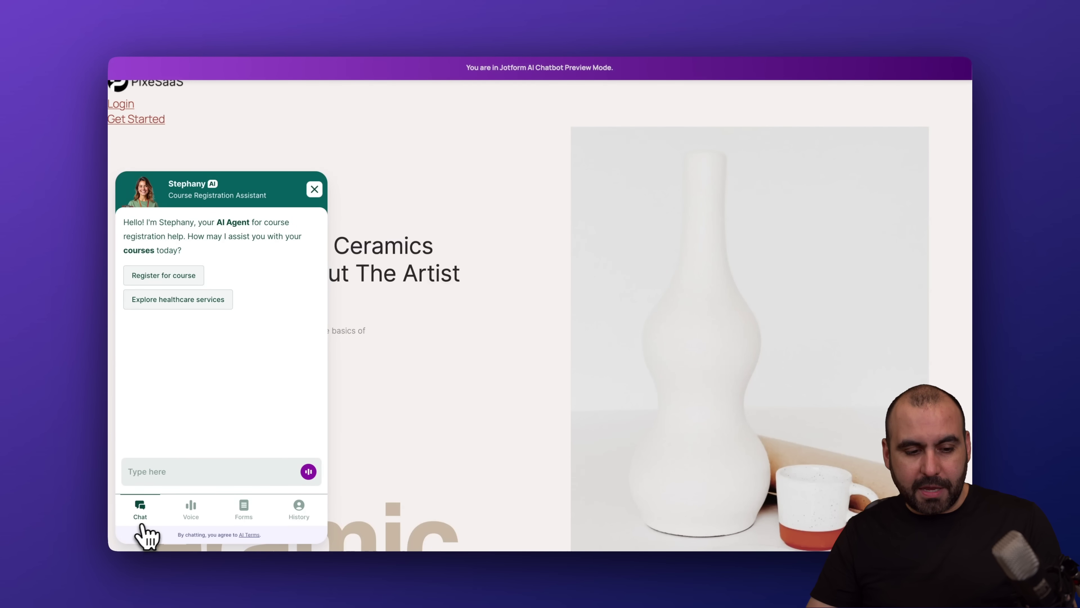
click(183, 277)
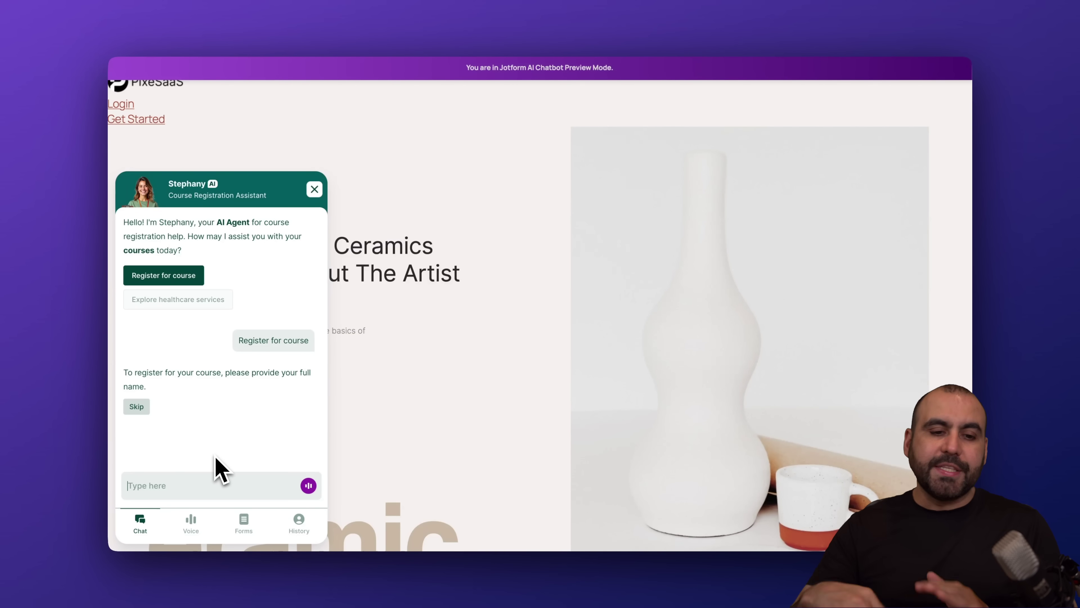
Step: Close the chat in the website preview and publish the chatbot from its settings page
click(314, 189)
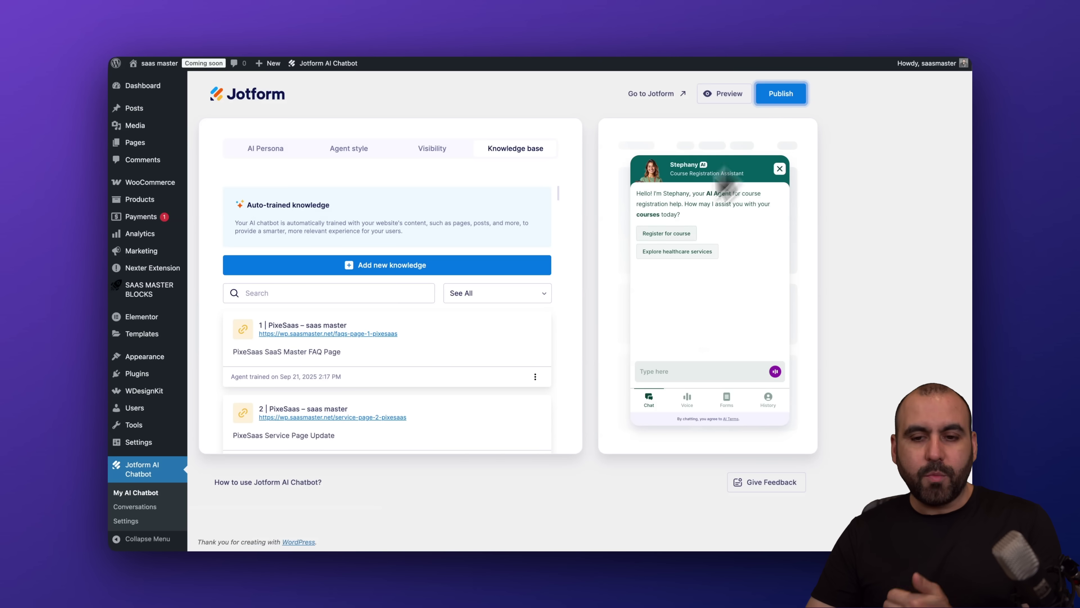
click(793, 92)
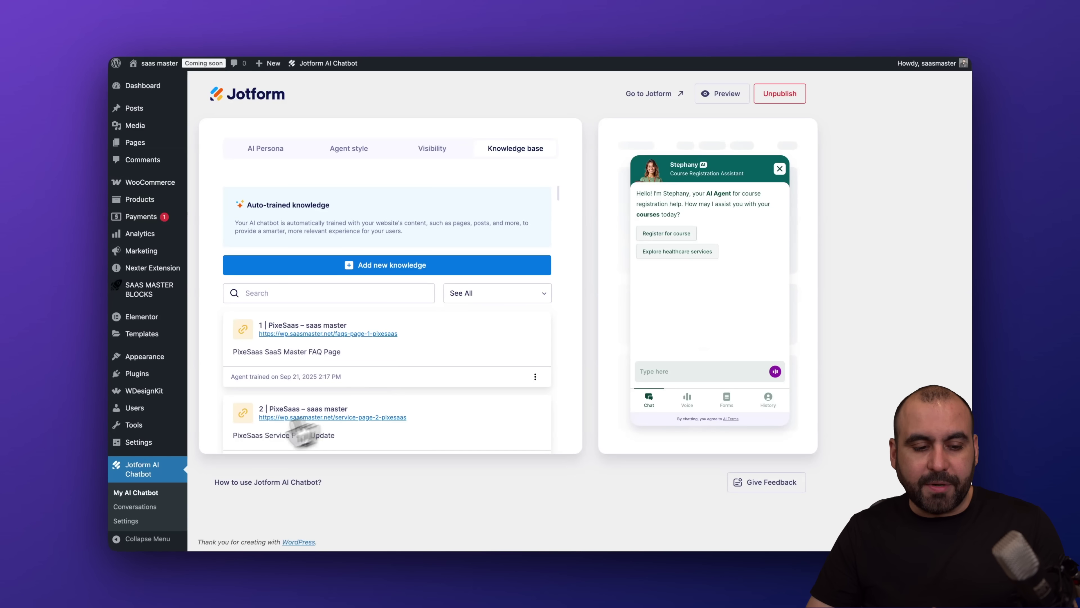
Step: Review the chatbot's recorded conversations, its connected Jotform account and its WooCommerce store settings
click(127, 512)
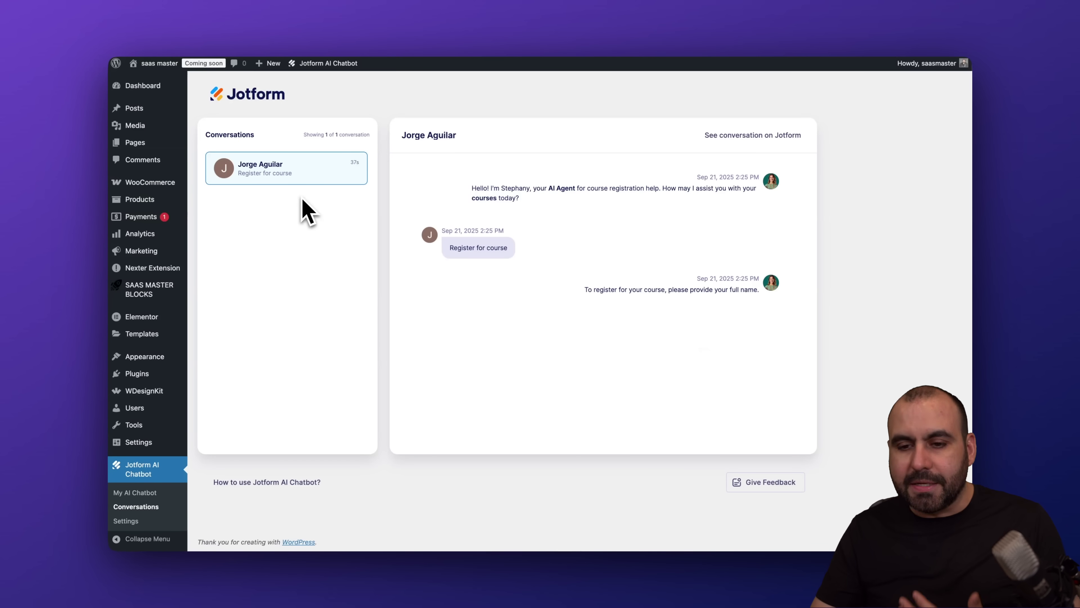
click(130, 520)
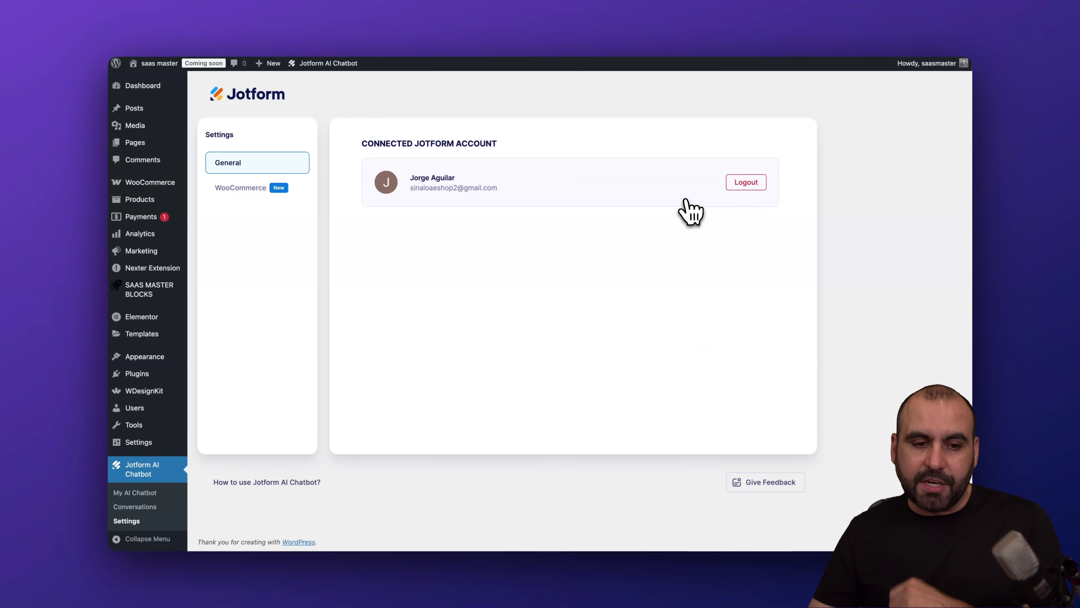
click(247, 195)
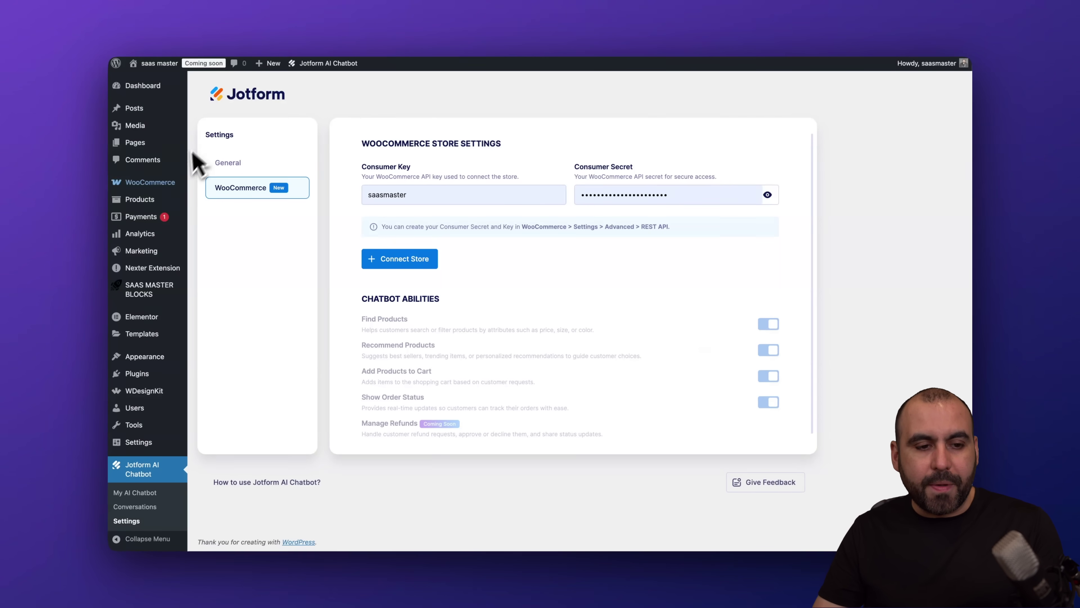
Step: Start creating a REST API key in WooCommerce's advanced settings
mouse_move(155, 187)
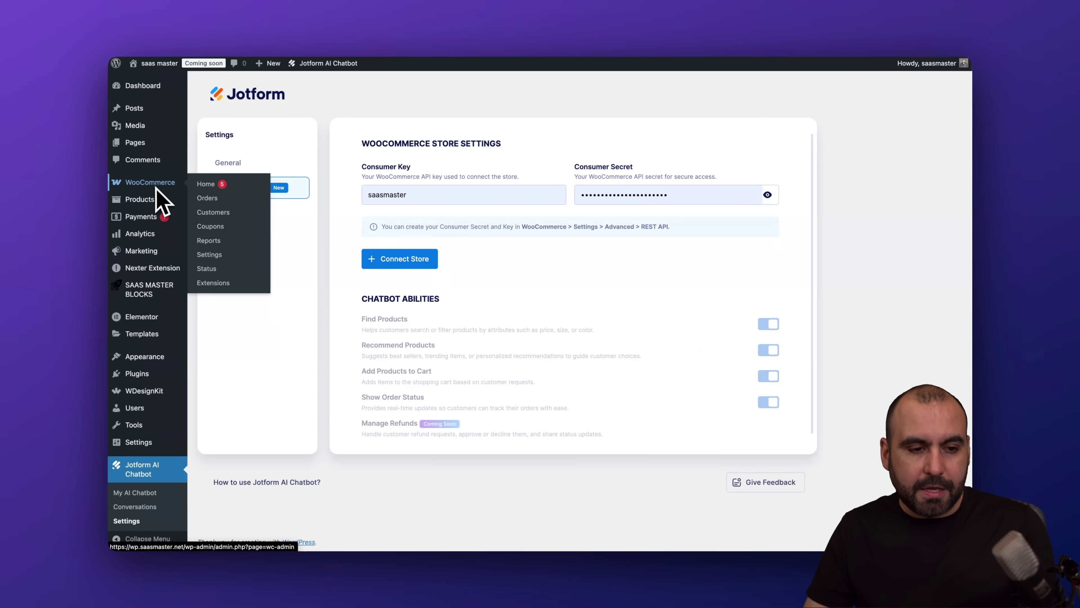
click(209, 255)
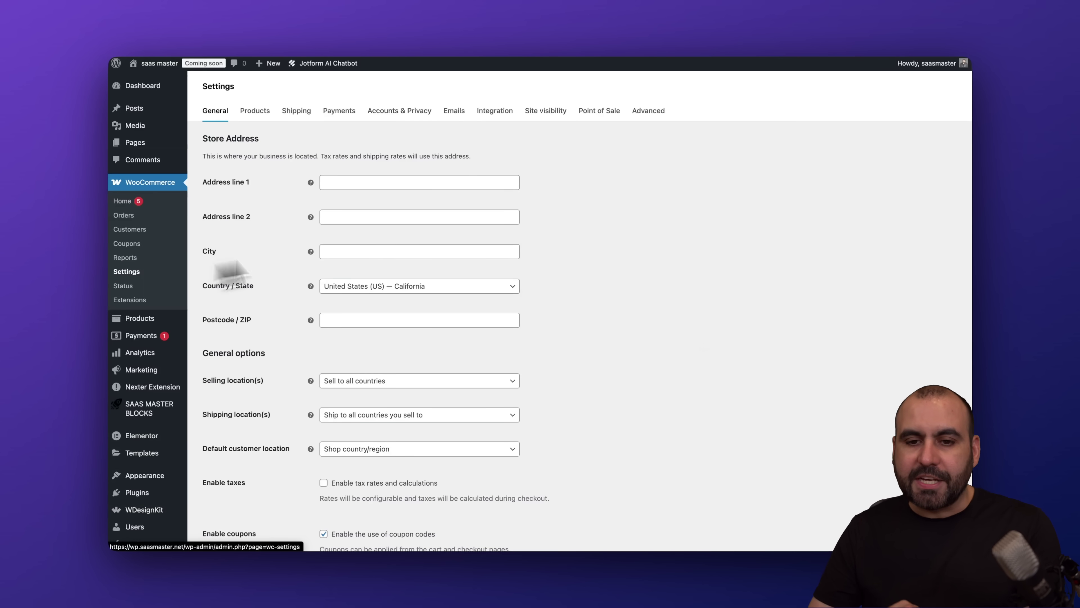
click(662, 112)
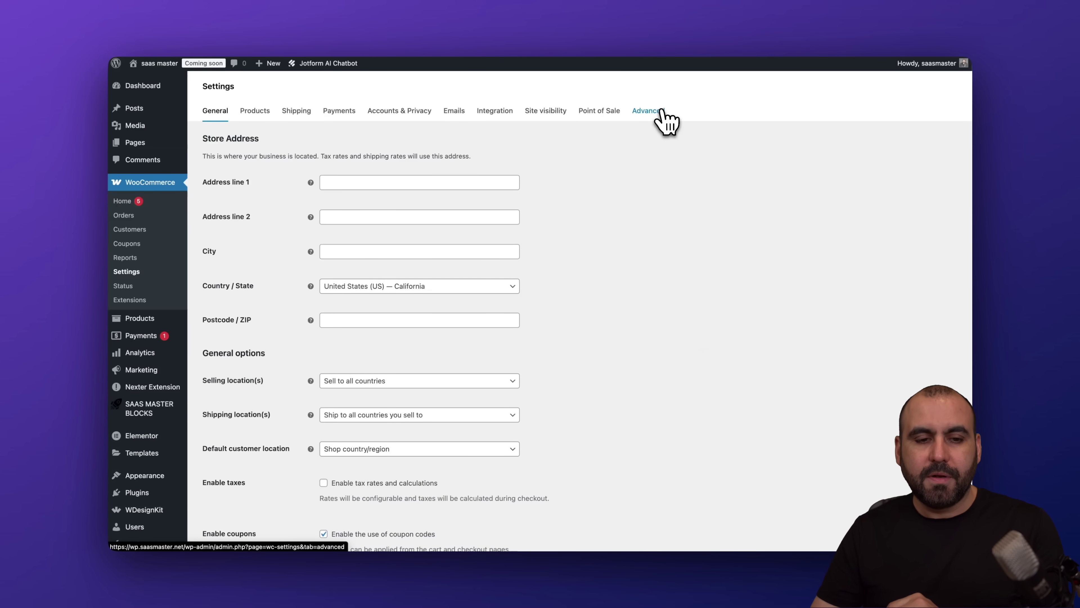
click(260, 137)
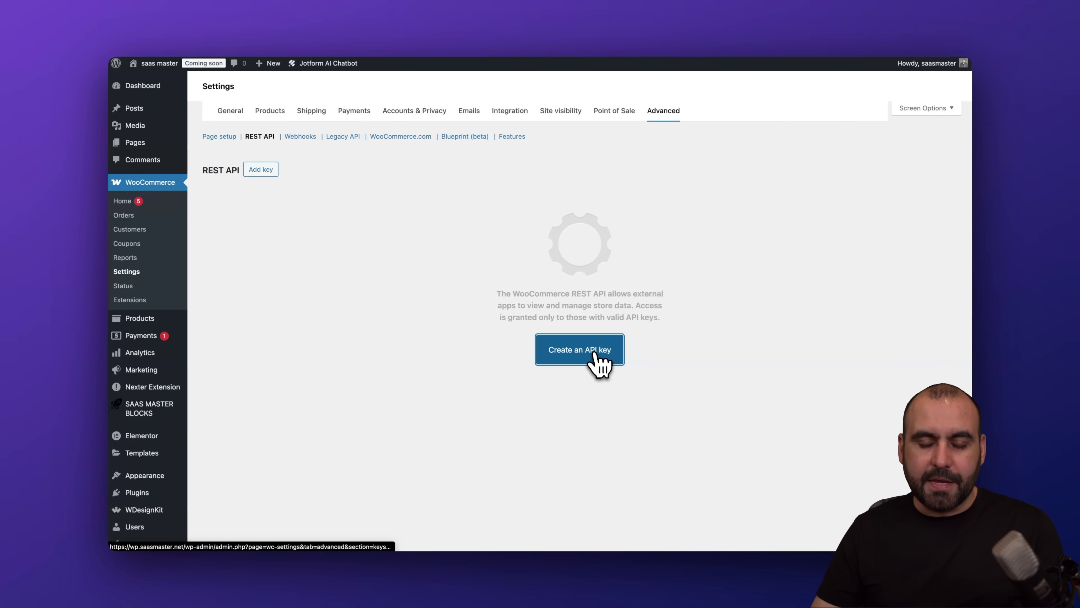
click(596, 354)
Step: Describe the API key as "jot", choose its permissions and generate it
click(382, 239)
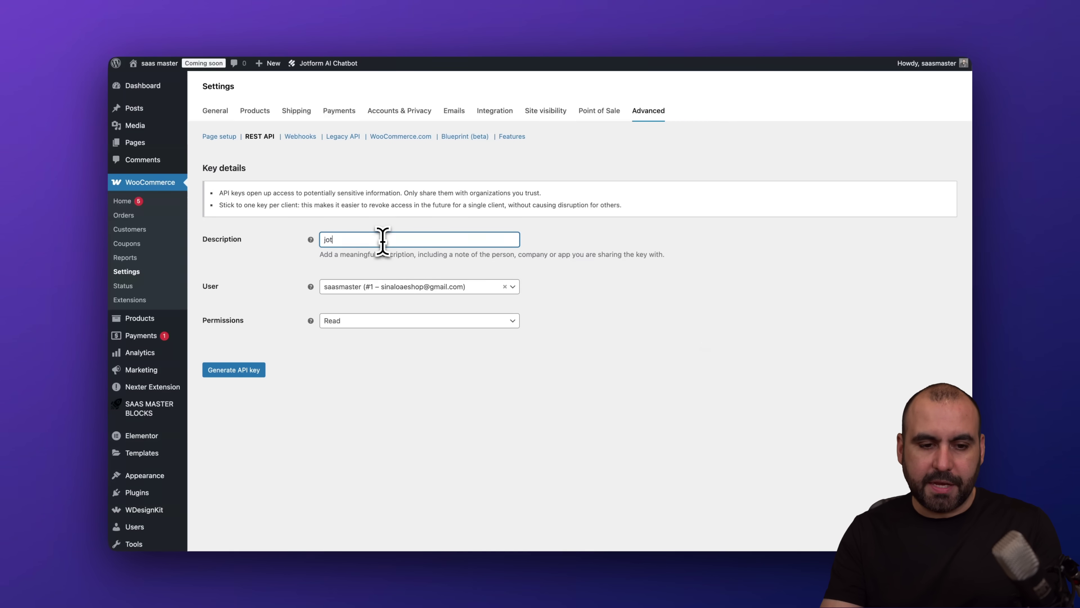
text(jot)
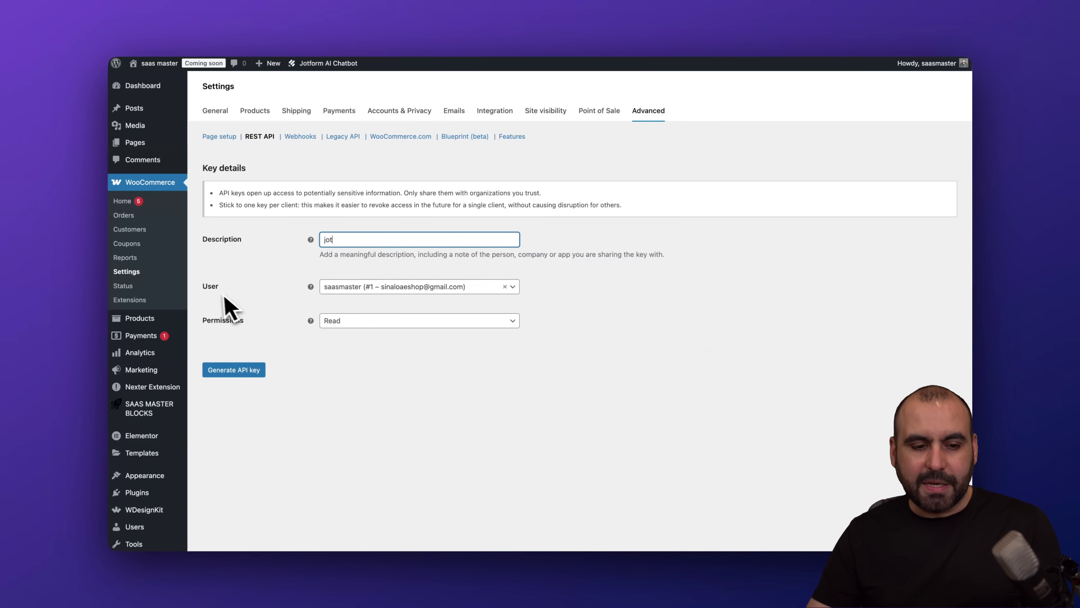
click(375, 322)
click(368, 371)
click(247, 370)
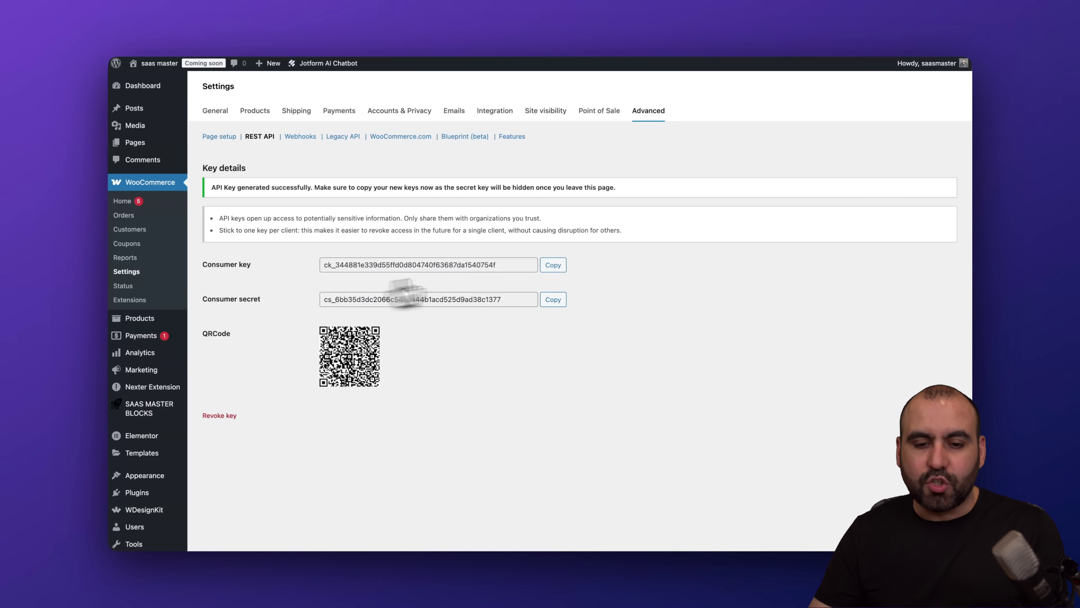
Step: Copy the generated consumer key into the Consumer Key field of the chatbot's WooCommerce store settings
click(552, 265)
click(682, 42)
double_click(495, 193)
key(super+v)
Step: Copy the generated consumer secret into the Consumer Secret field, connect the store and dismiss the browser's offer to save the password
click(790, 29)
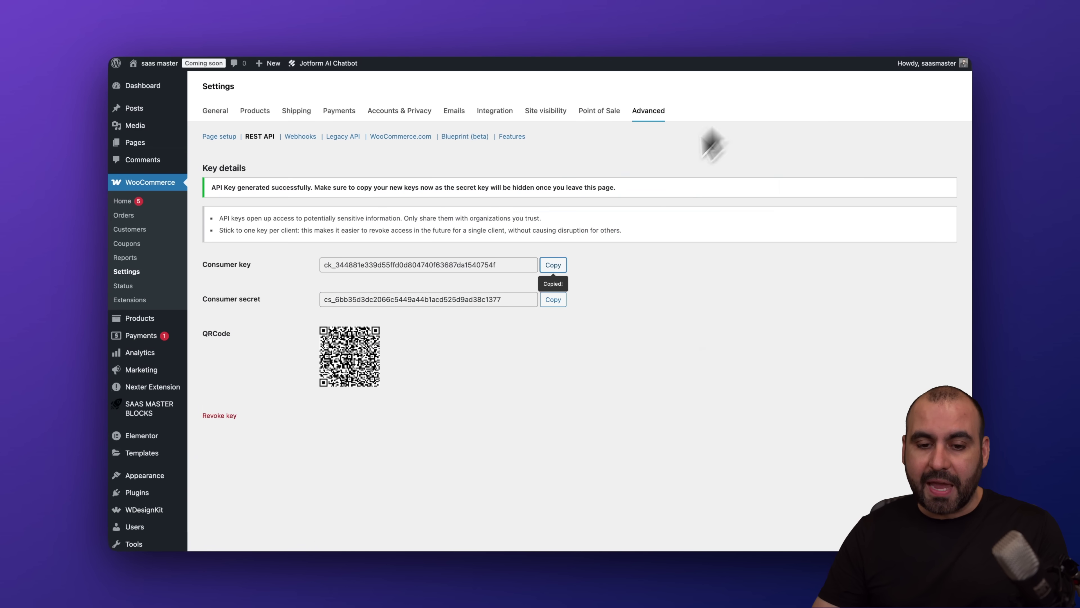
click(552, 299)
click(717, 37)
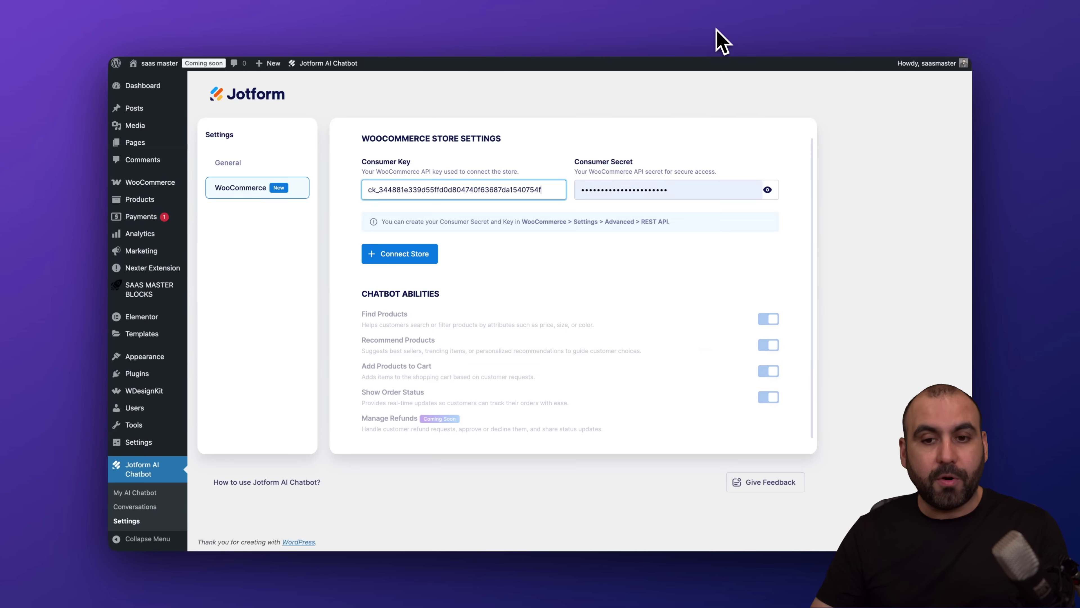
double_click(657, 189)
key(super+v)
click(803, 181)
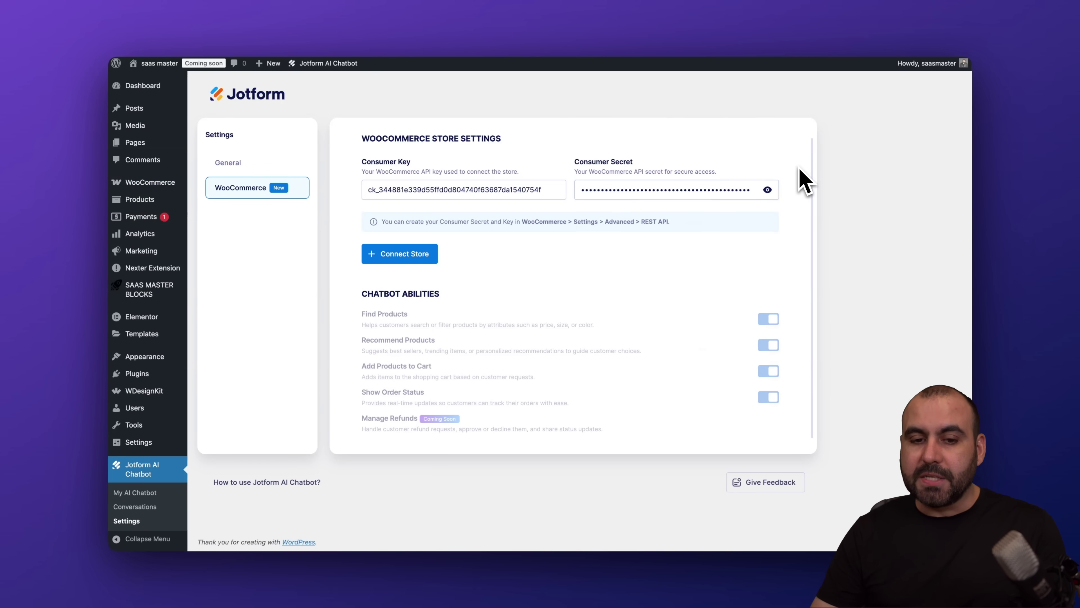
click(423, 258)
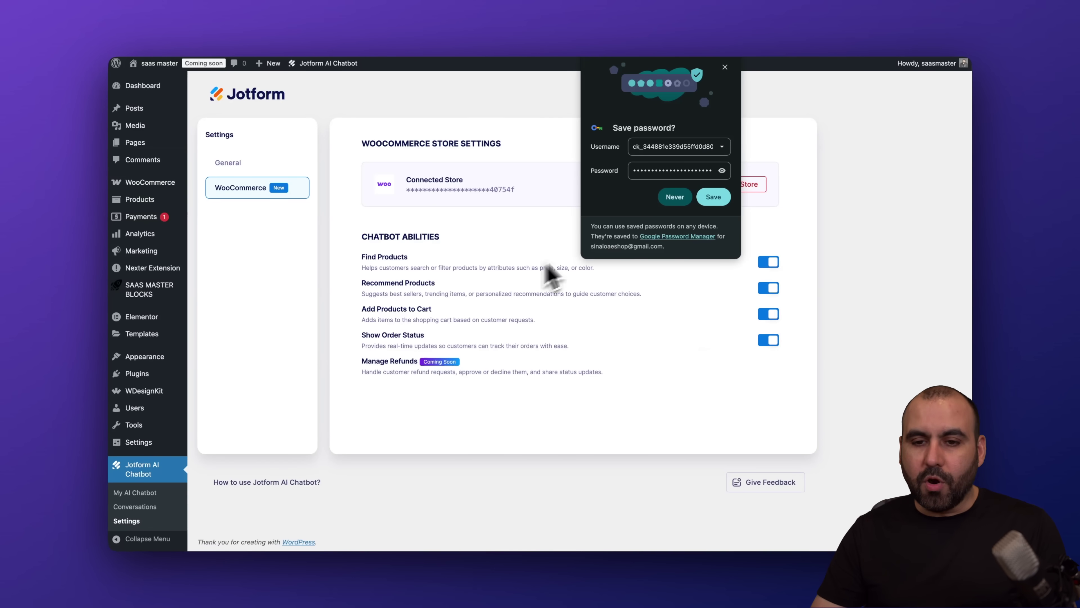
click(724, 67)
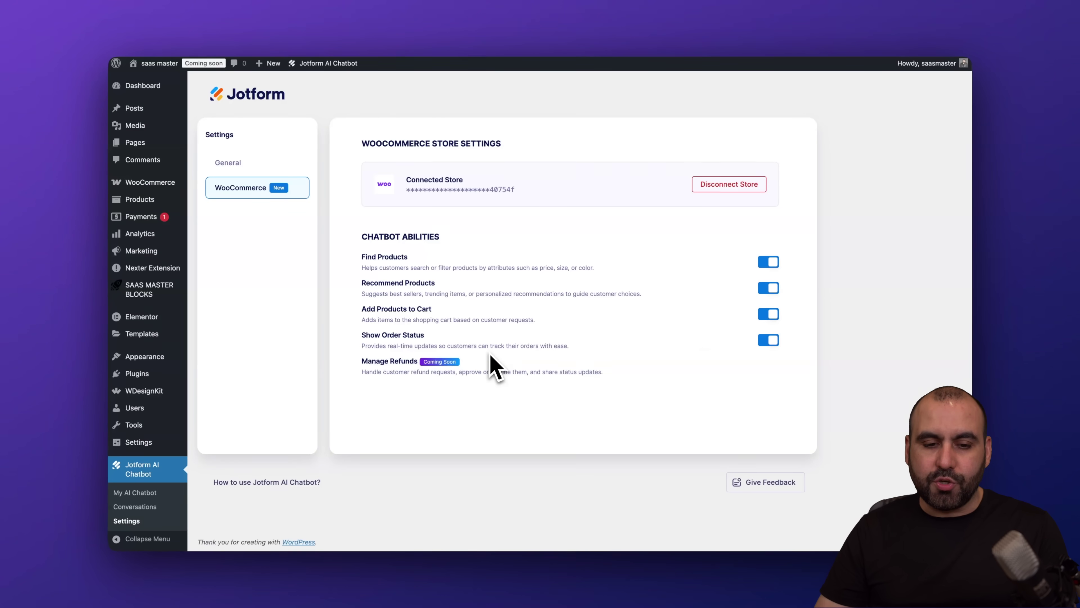
click(768, 314)
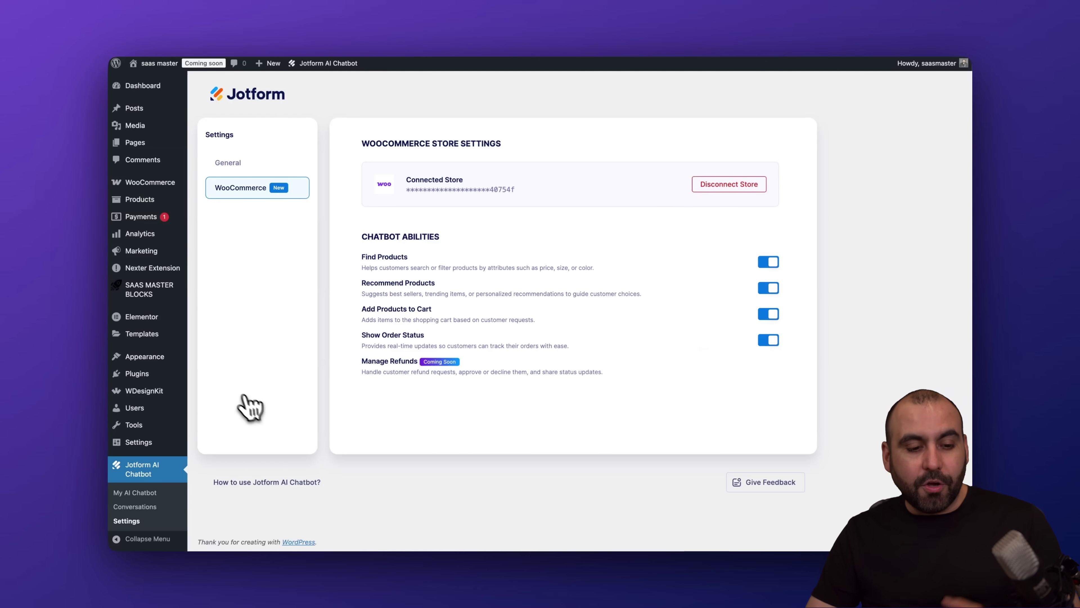
click(143, 494)
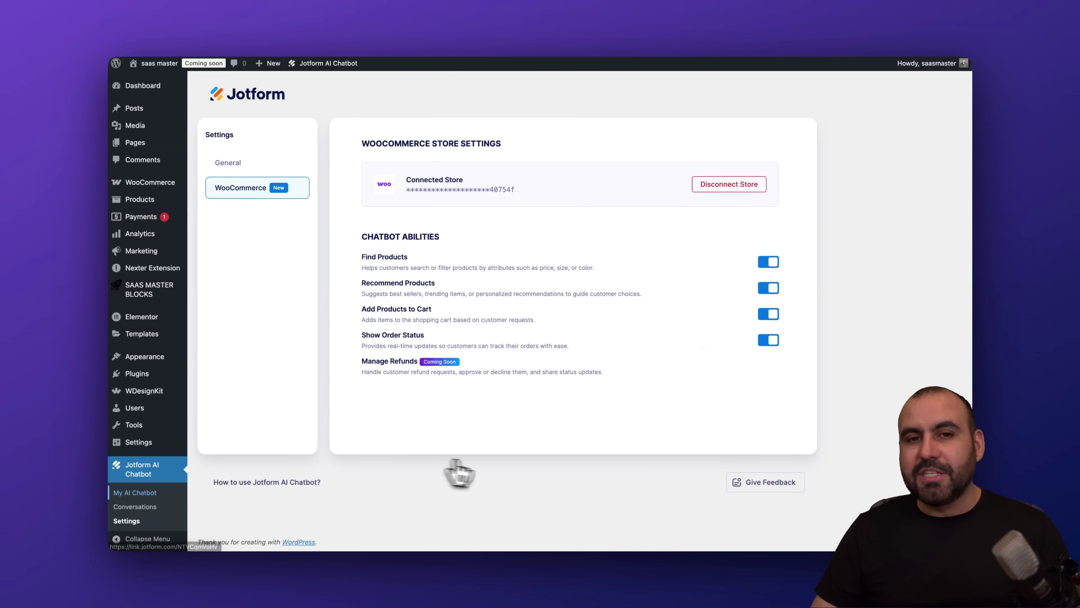